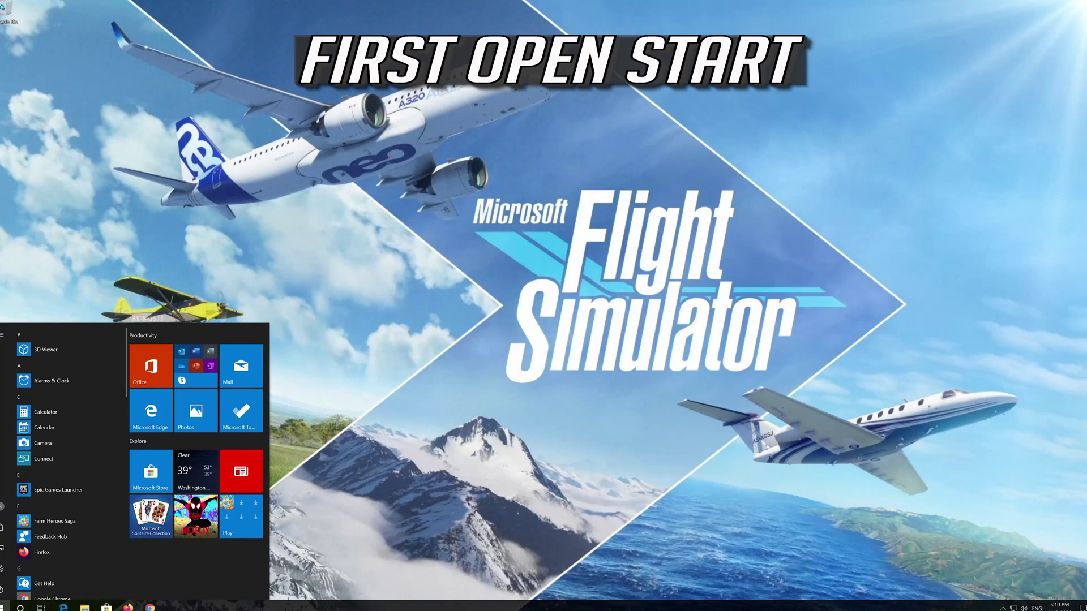
# Go from Start to Settings > Apps to show the installed apps list
pyautogui.moveTo(1, 570)
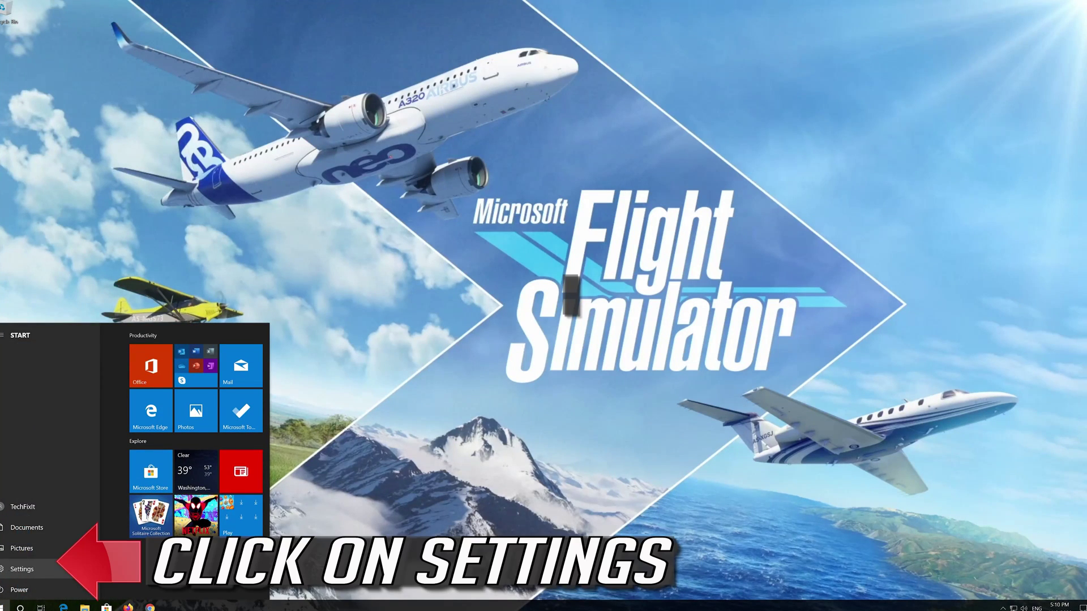
pyautogui.click(3, 568)
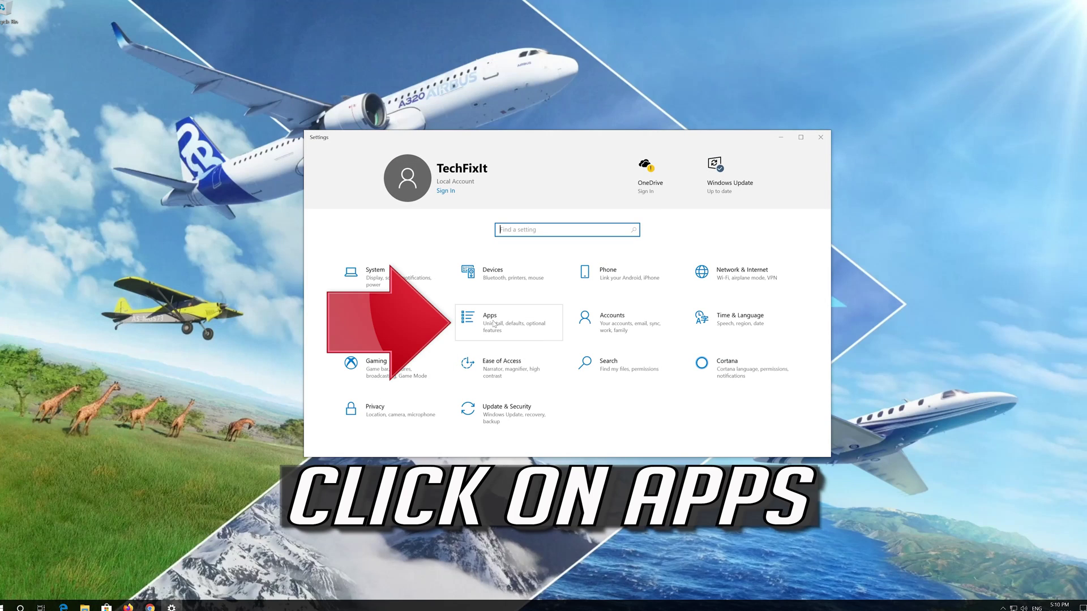
pyautogui.click(531, 326)
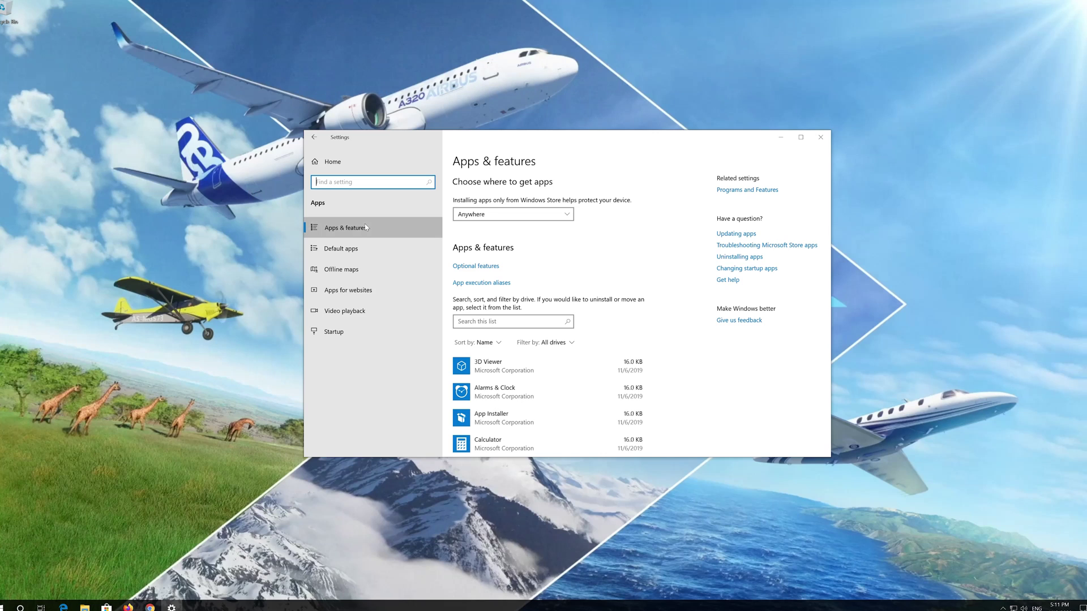
# Find Microsoft Store in the app list and open its Advanced options
pyautogui.scroll(-5, 525, 280)
pyautogui.scroll(-4, 525, 280)
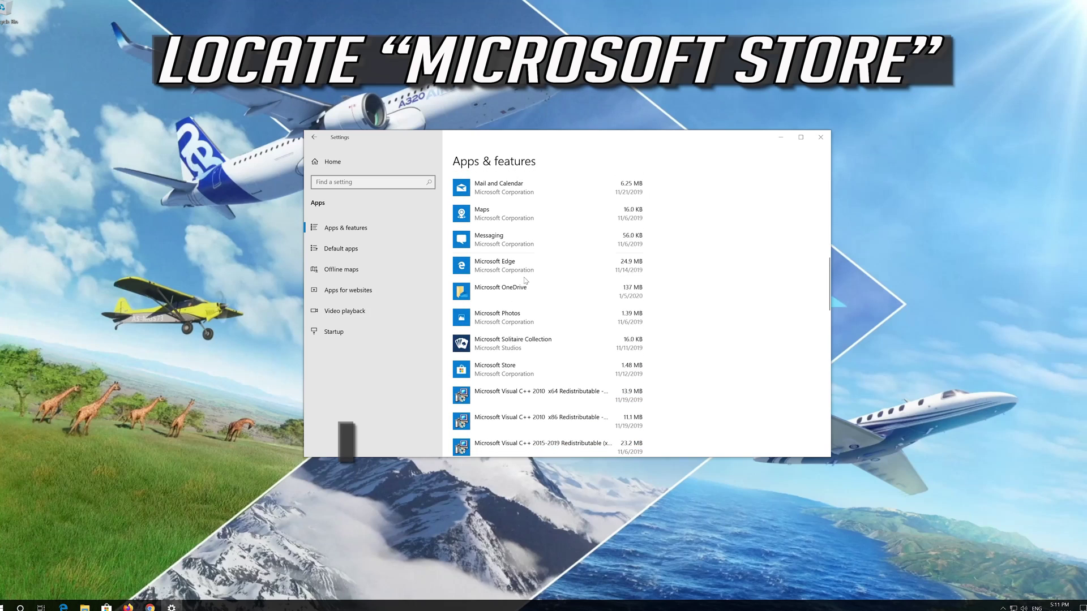
pyautogui.scroll(-3, 525, 280)
pyautogui.scroll(1, 525, 280)
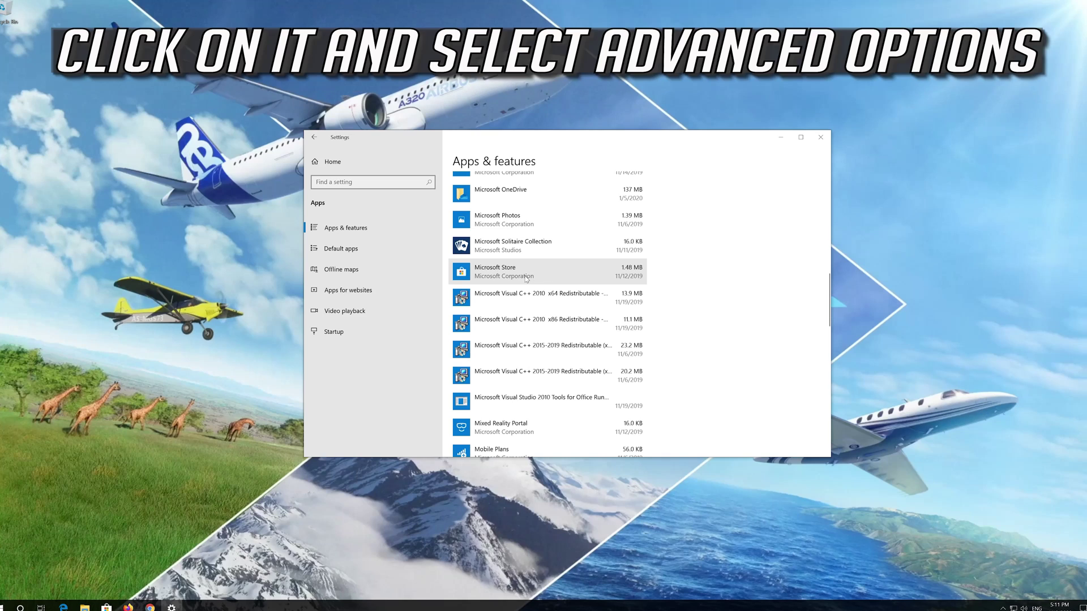
pyautogui.click(525, 279)
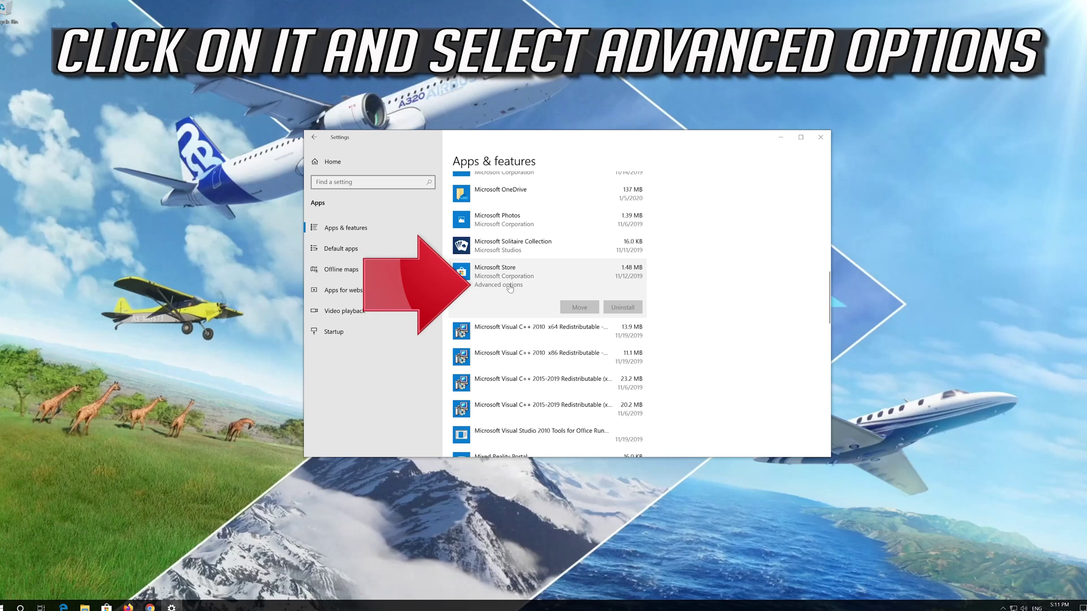
pyautogui.click(509, 285)
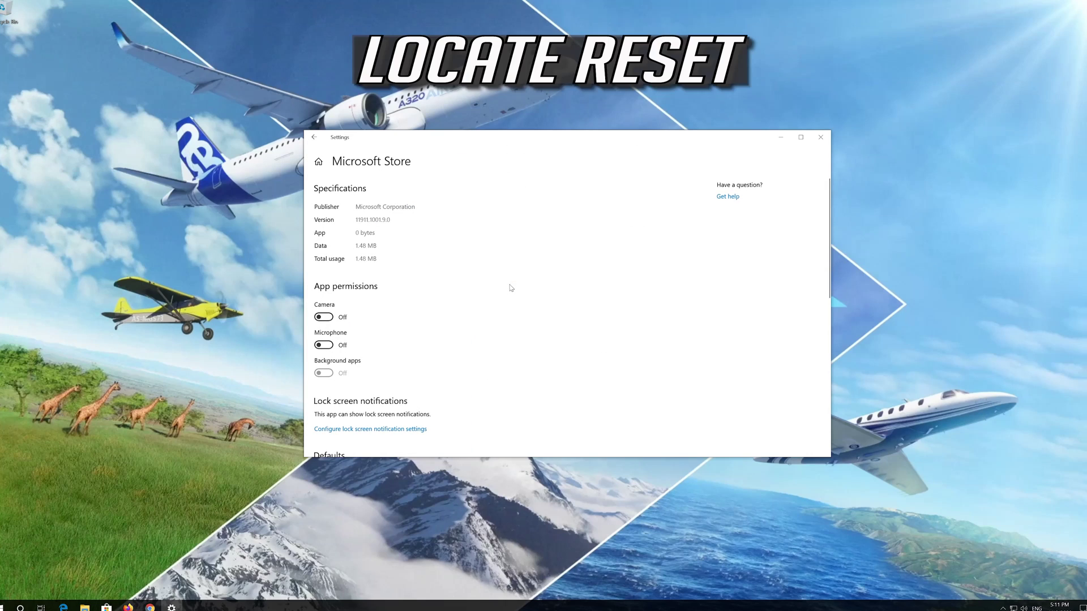
# Reset the Microsoft Store app, confirming deletion of its app data
pyautogui.scroll(-5, 426, 309)
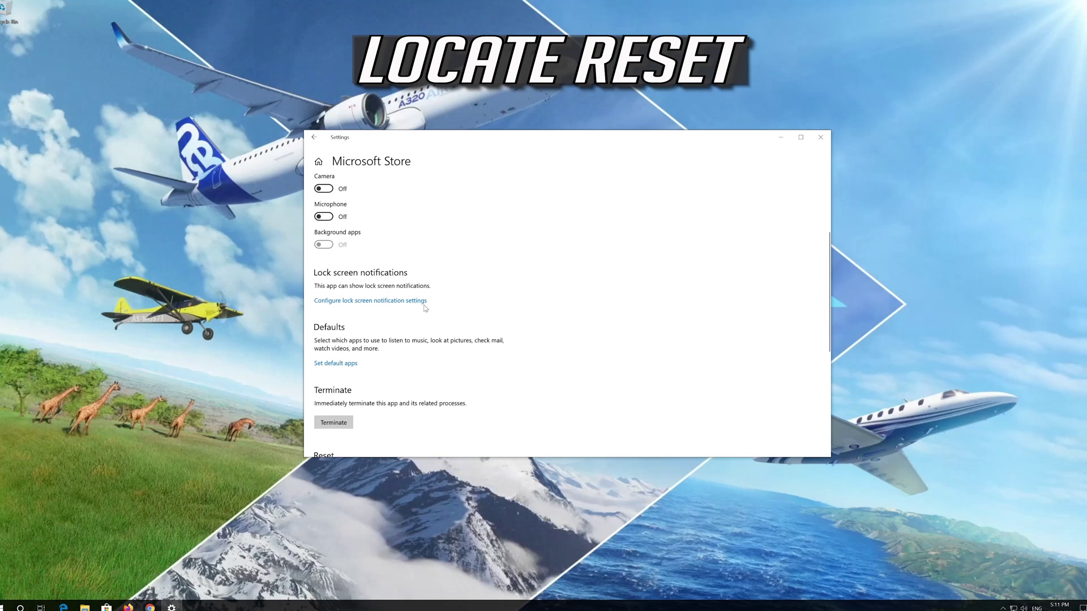
pyautogui.scroll(-2, 426, 309)
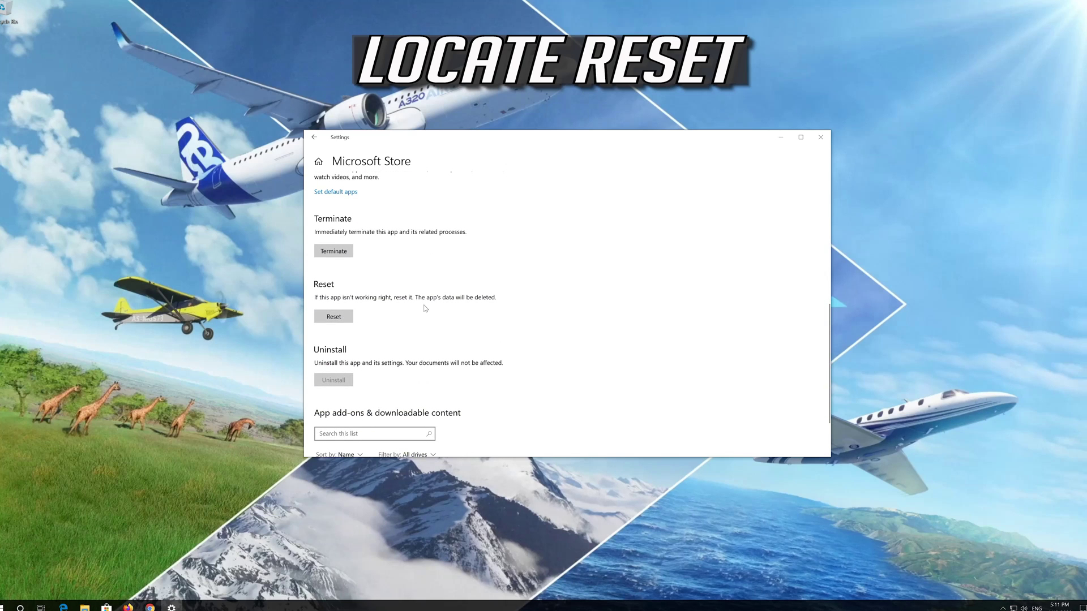
pyautogui.click(336, 320)
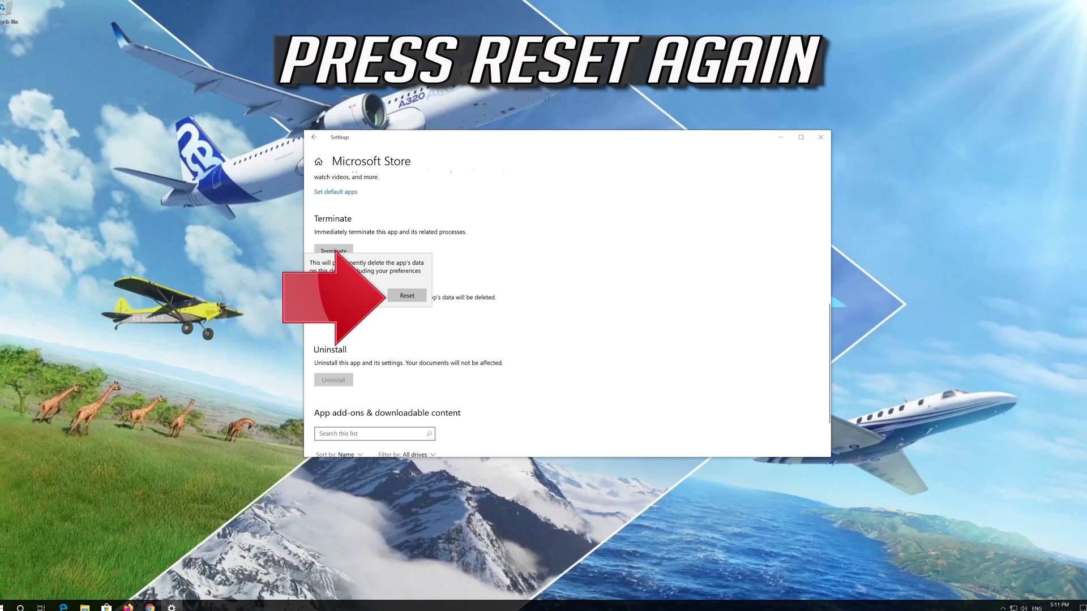
pyautogui.click(406, 296)
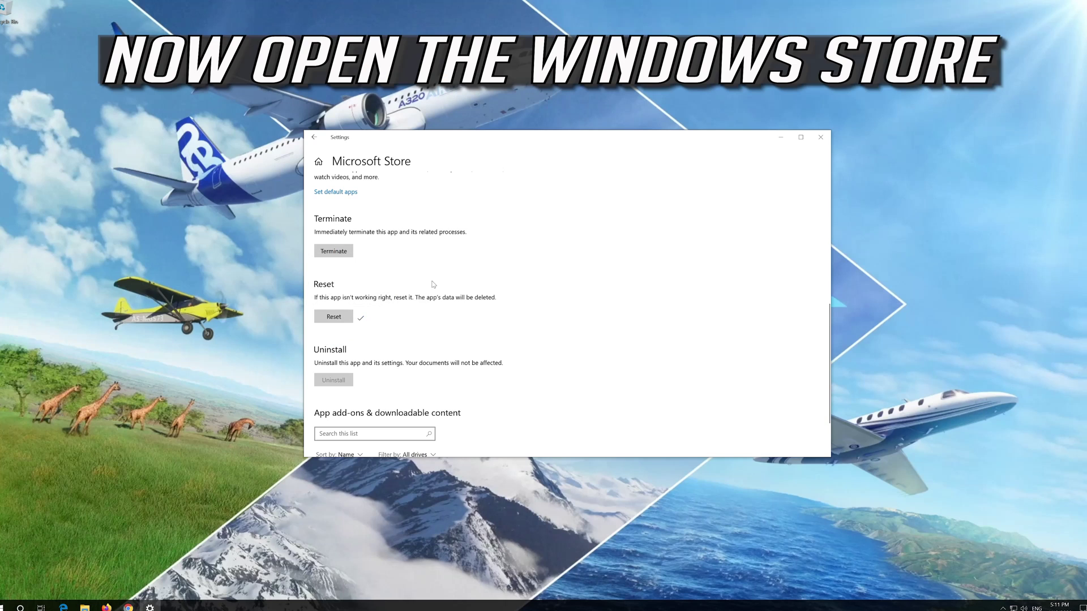
# Close Settings, relaunch Microsoft Store from Start and centre its window
pyautogui.click(822, 141)
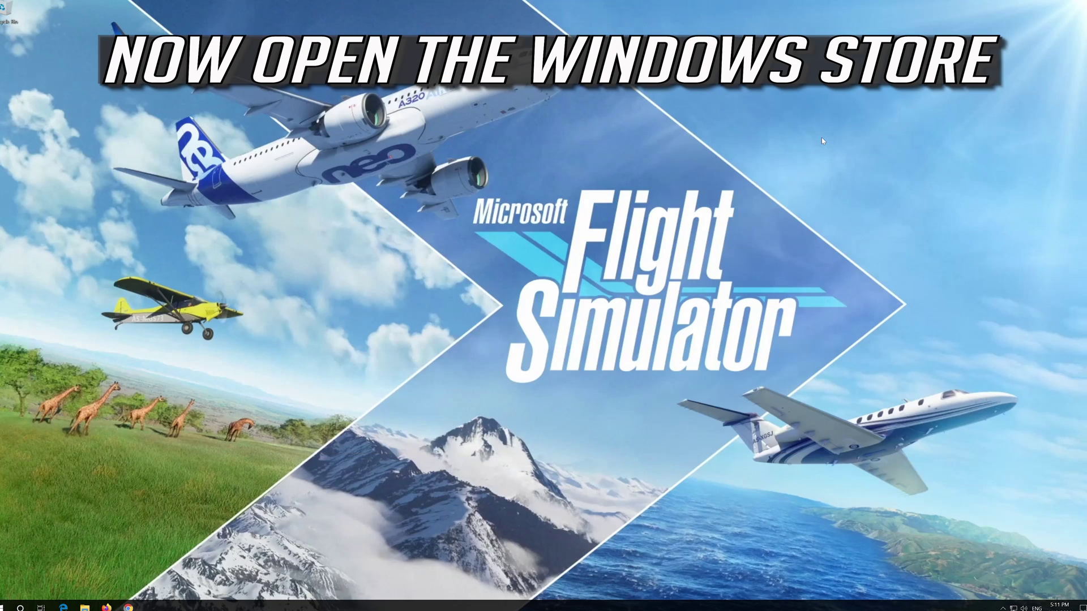
pyautogui.click(6, 606)
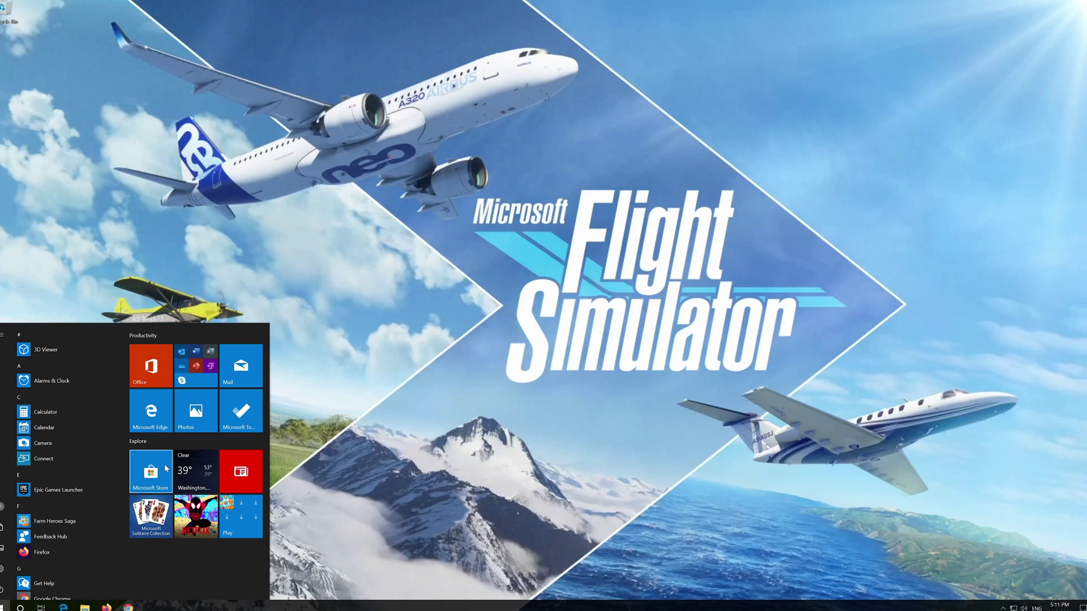
pyautogui.click(167, 468)
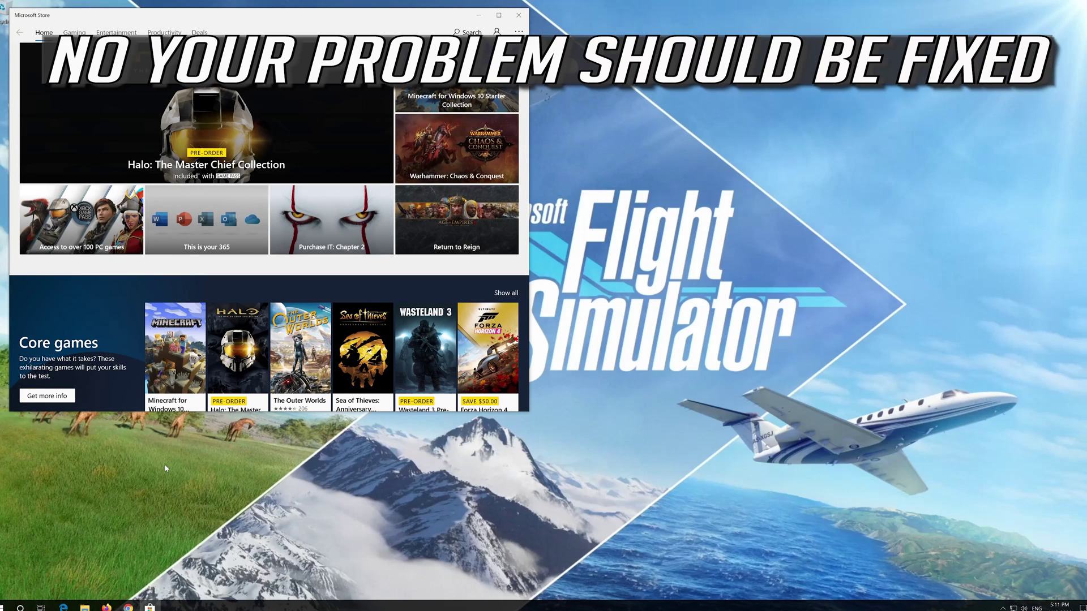
pyautogui.moveTo(346, 13); pyautogui.dragTo(647, 51)
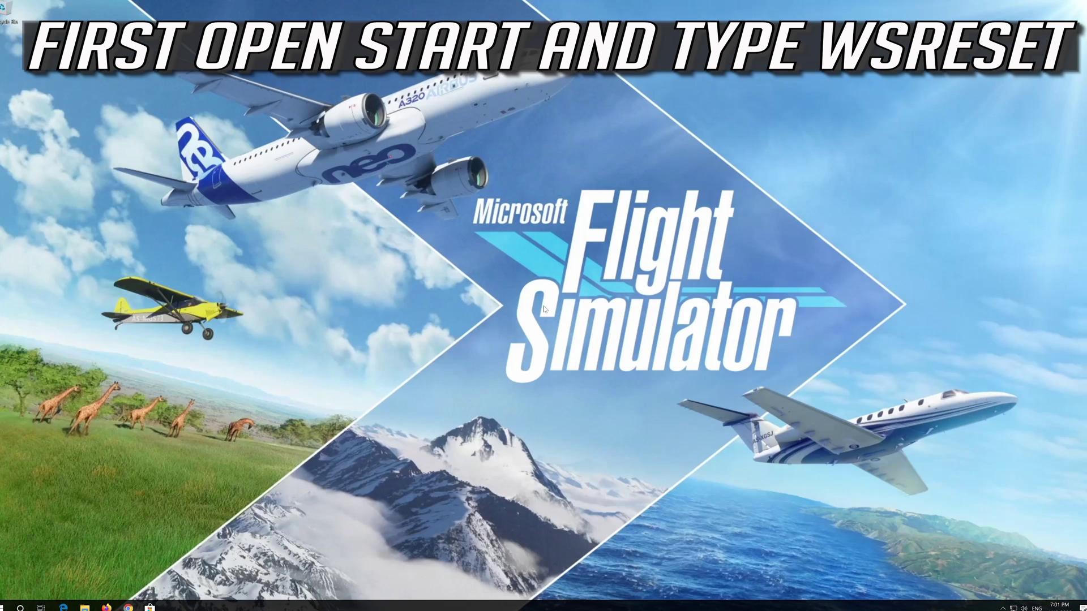
# Run the wsreset Store repair command from the Start search
pyautogui.press('super')
pyautogui.write('ws')
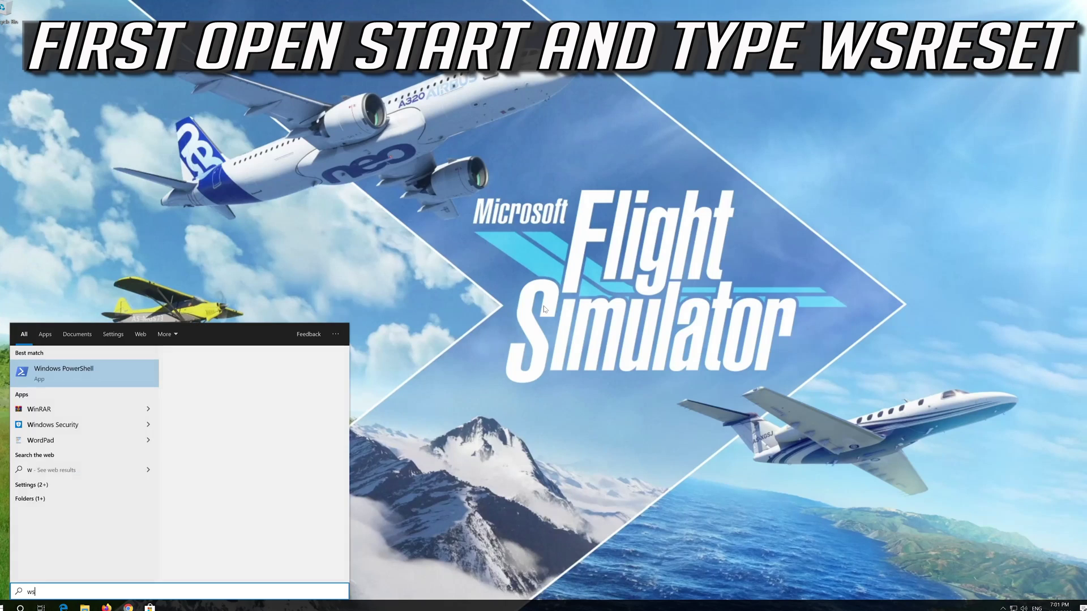
pyautogui.write('reset')
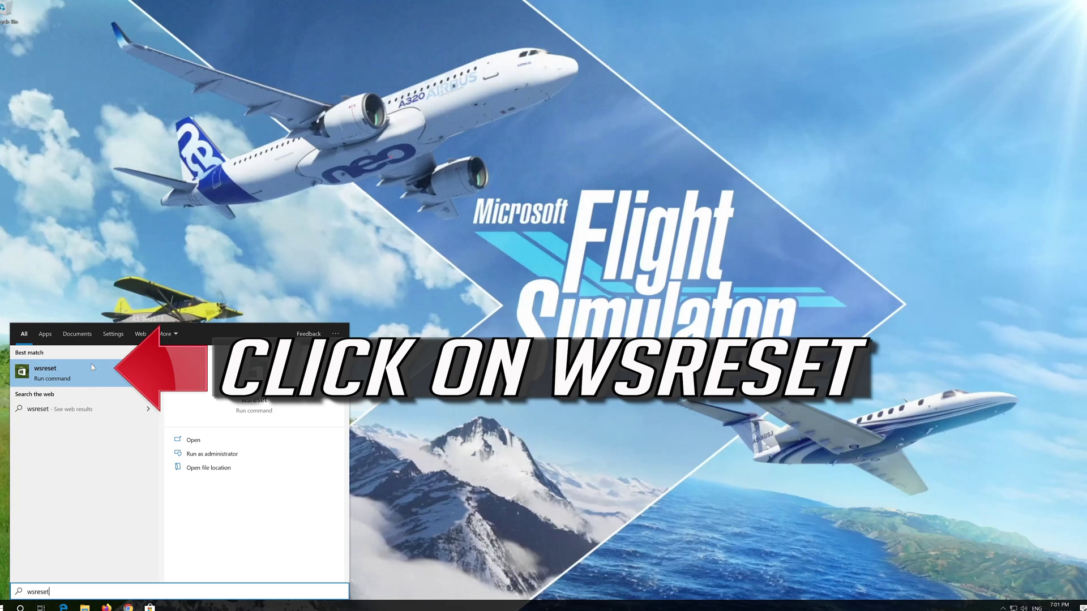
pyautogui.click(82, 382)
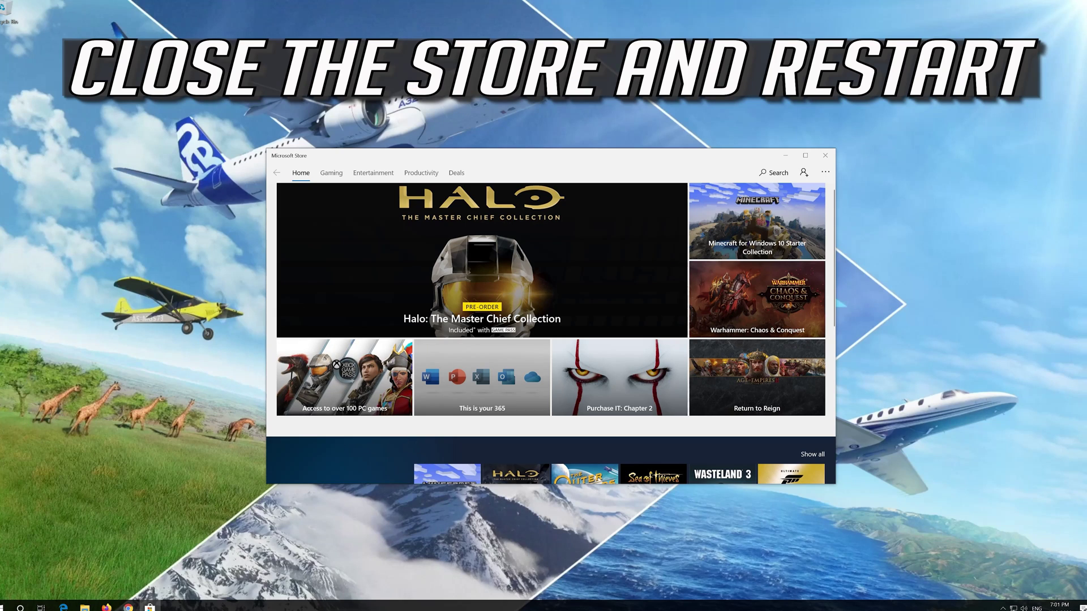
# Close Microsoft Store and restart Windows from the Start power menu
pyautogui.click(824, 156)
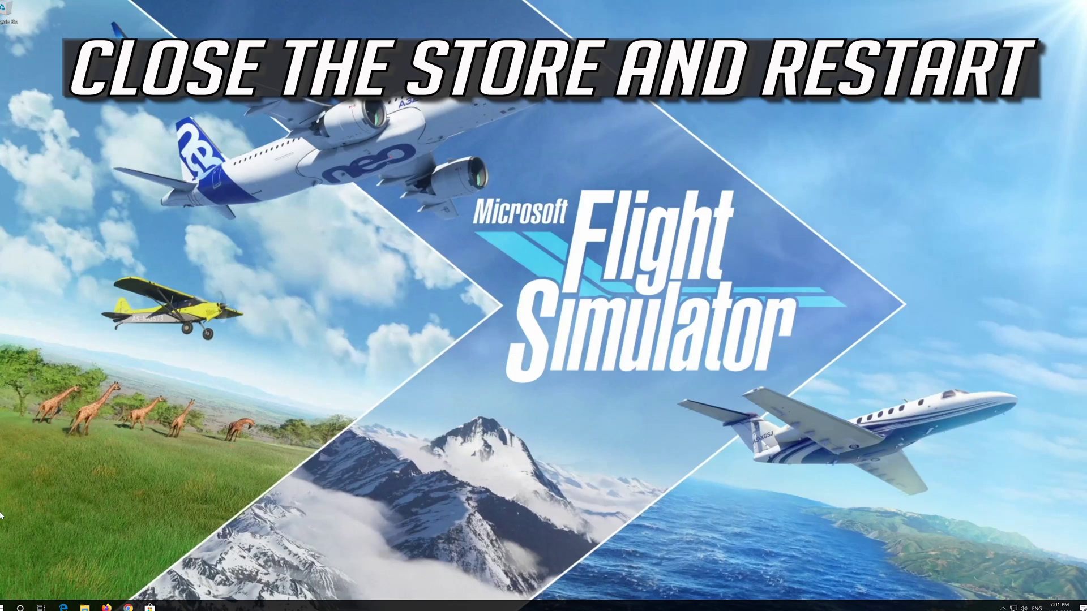
pyautogui.click(5, 606)
pyautogui.click(2, 588)
pyautogui.click(8, 567)
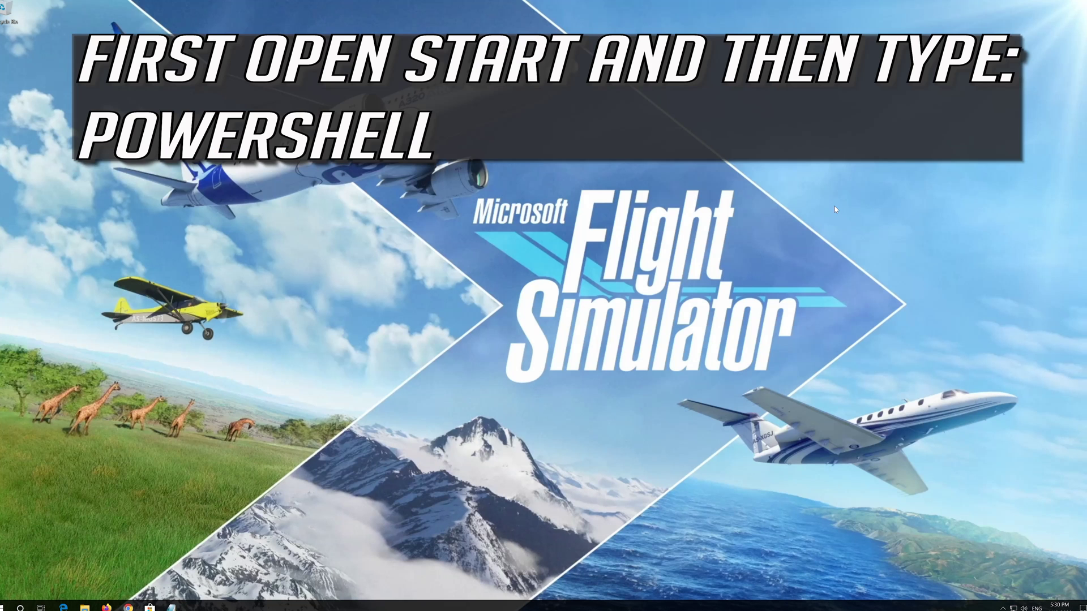
# Launch Windows PowerShell as administrator and bring the Notepad script window forward
pyautogui.press('super')
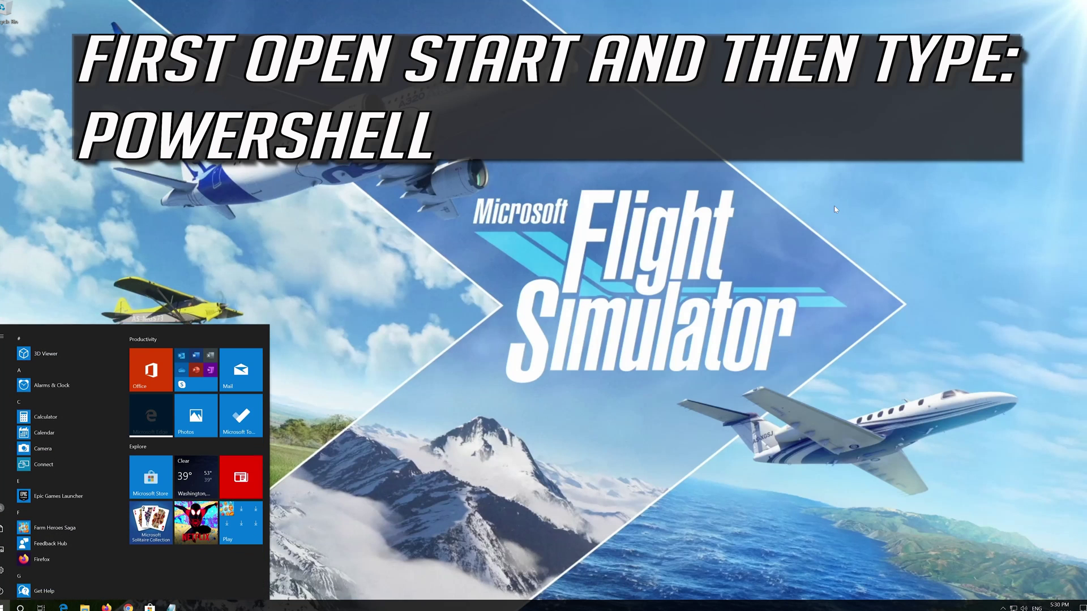
pyautogui.write('power')
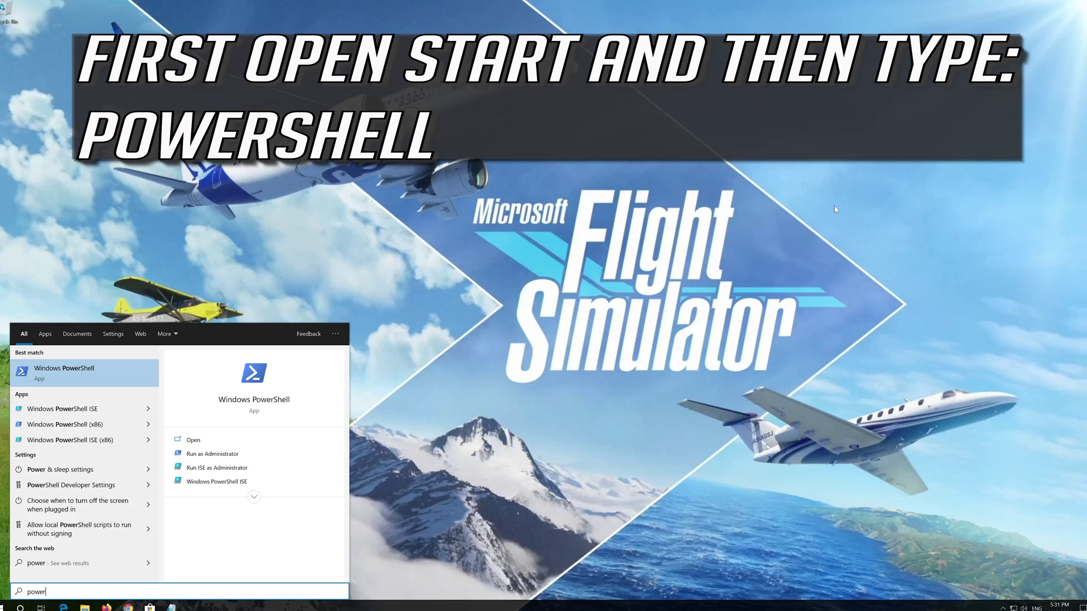
pyautogui.write('shell')
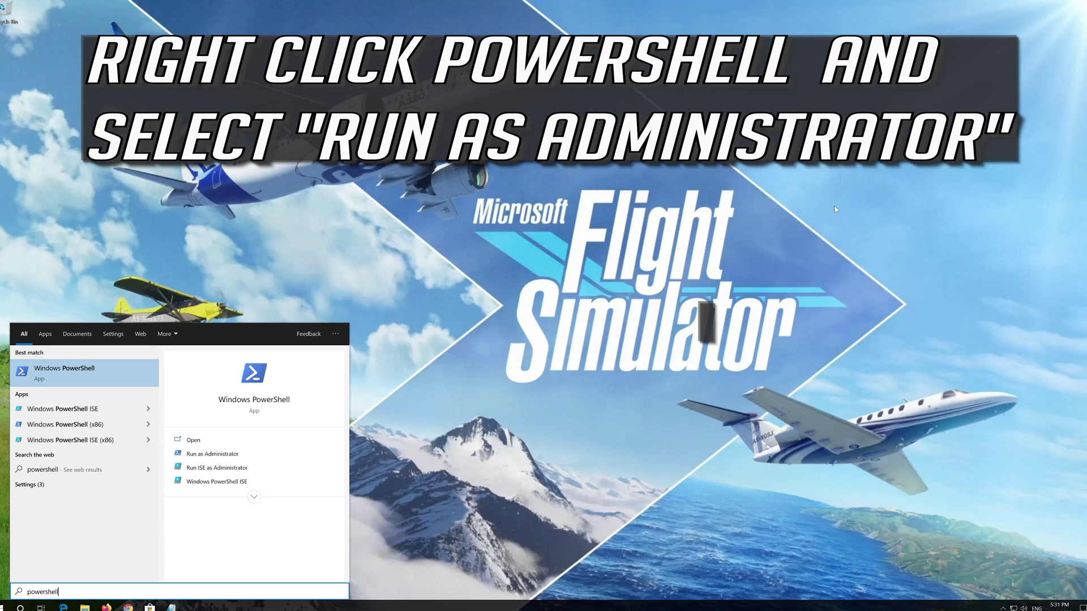
pyautogui.rightClick(77, 379)
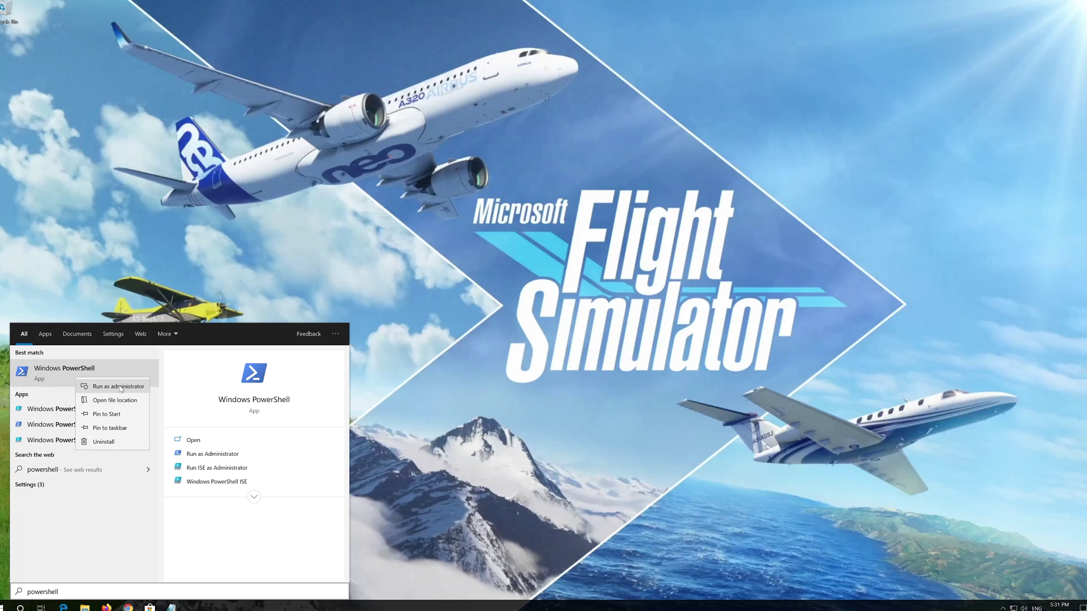
pyautogui.click(120, 387)
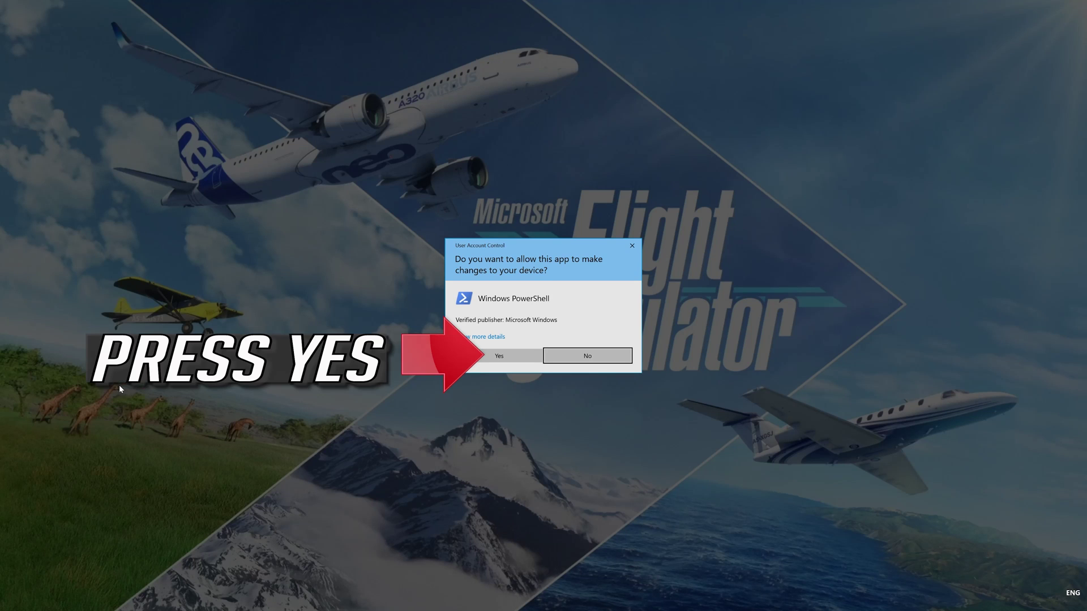
pyautogui.click(500, 360)
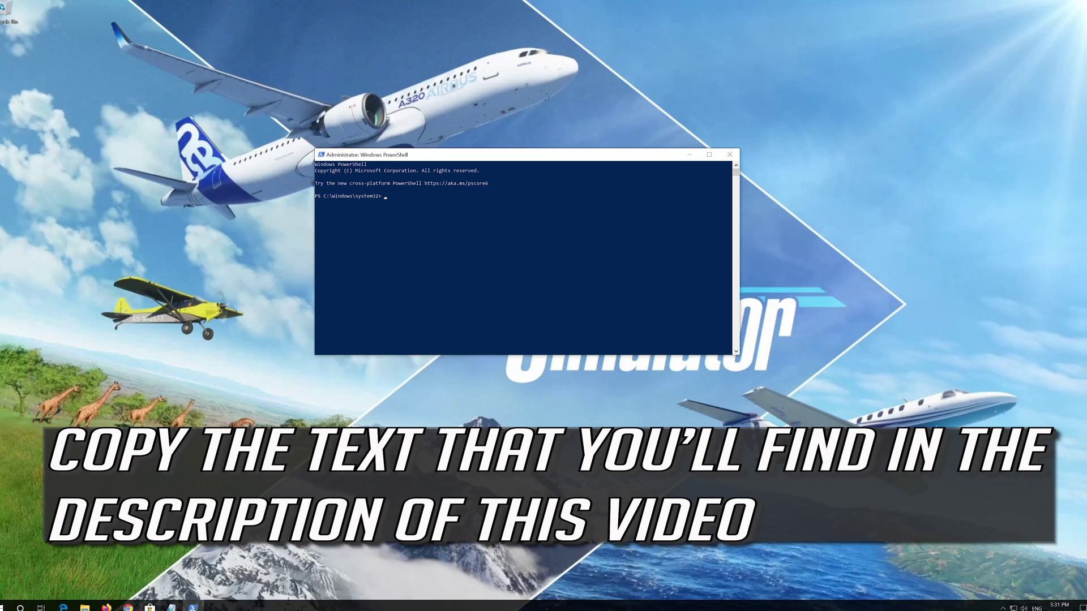
pyautogui.click(171, 606)
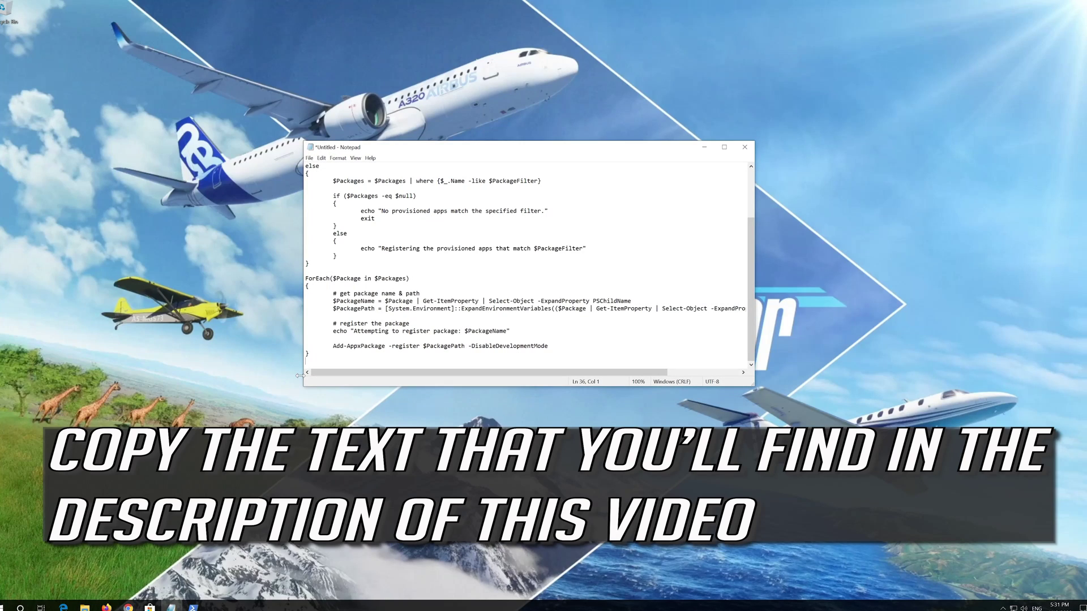
# Copy the whole re-registration script in Notepad, then minimize Notepad
pyautogui.moveTo(310, 354); pyautogui.dragTo(270, 164)
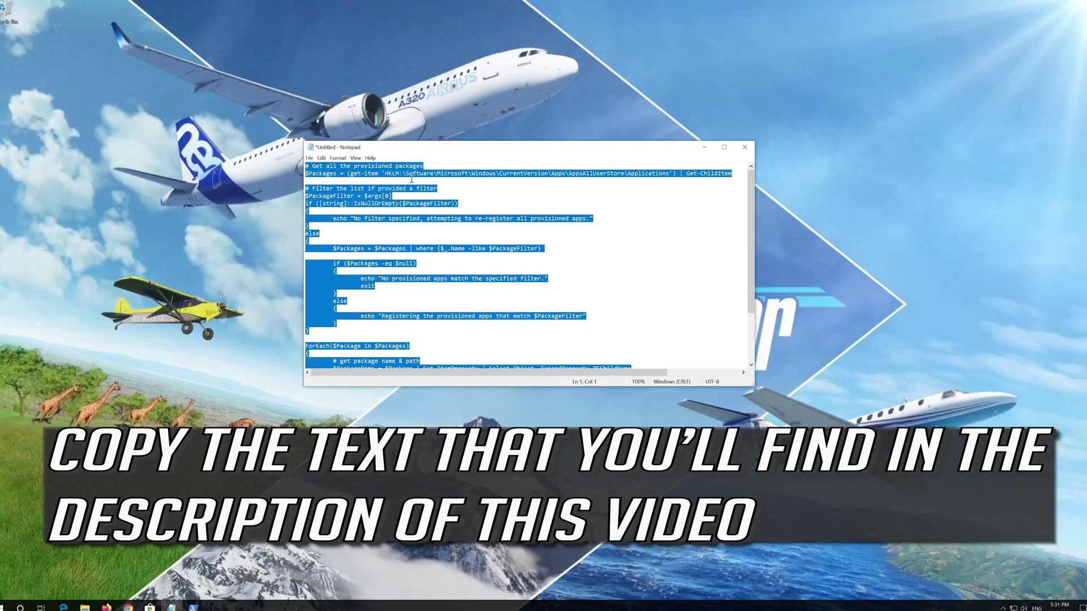
pyautogui.rightClick(408, 179)
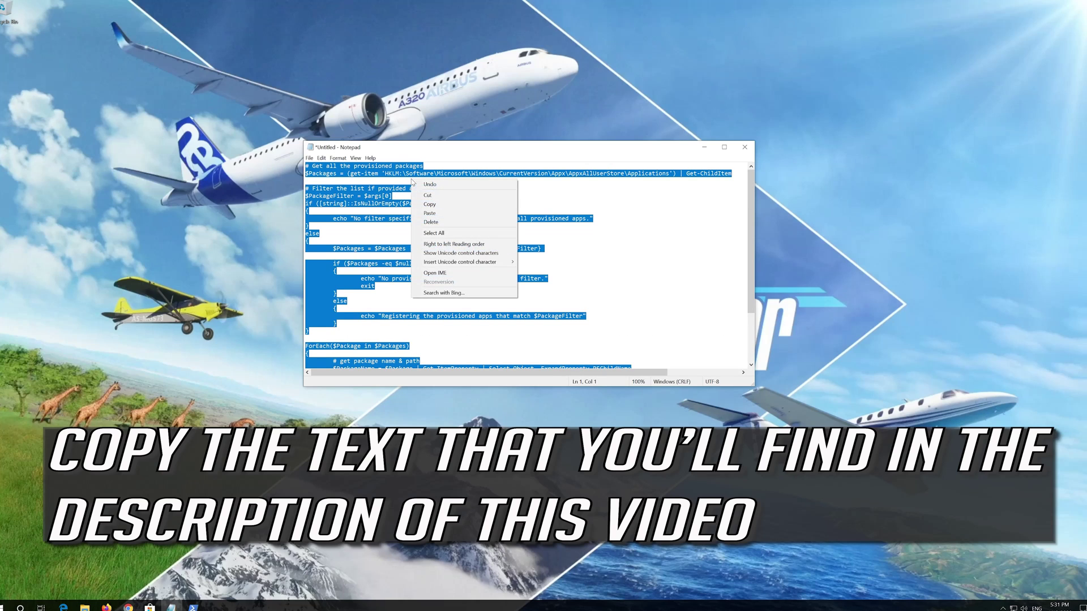
pyautogui.click(428, 205)
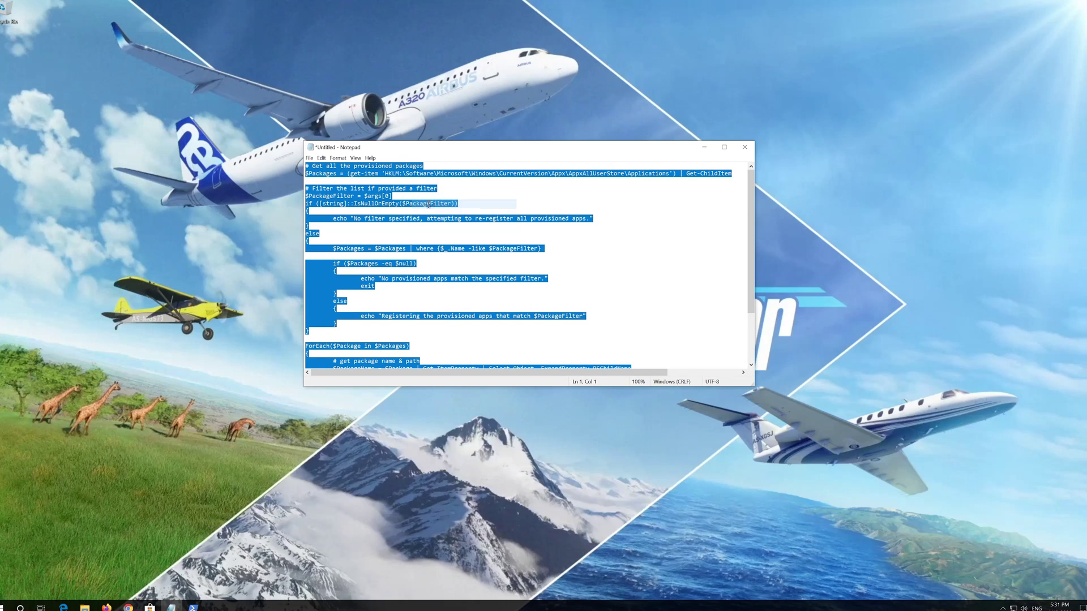
pyautogui.click(711, 151)
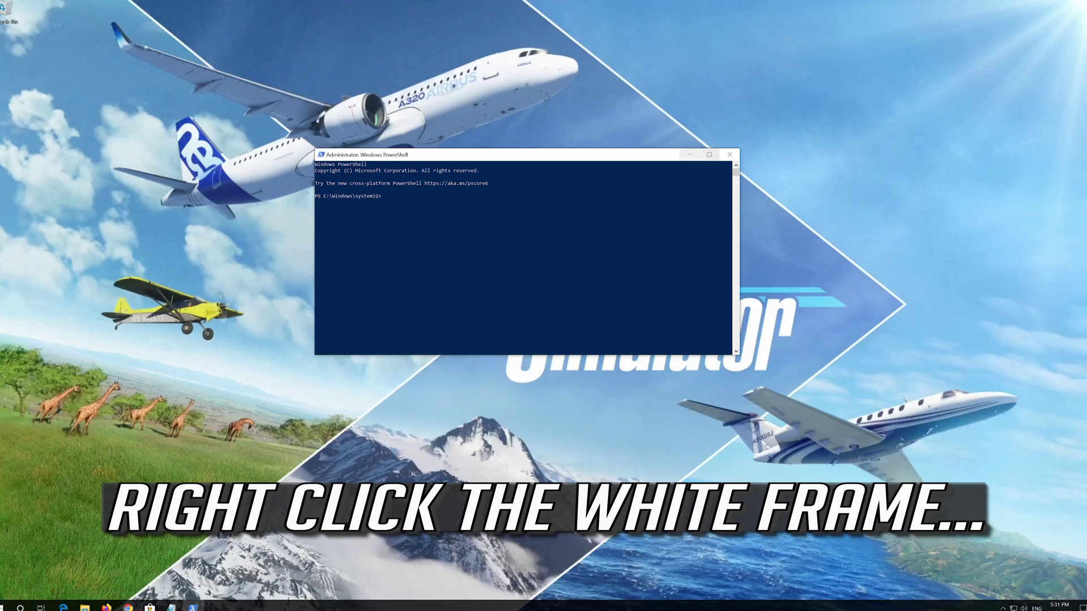
# Paste the script into the administrator PowerShell console via the title-bar Edit > Paste
pyautogui.rightClick(507, 154)
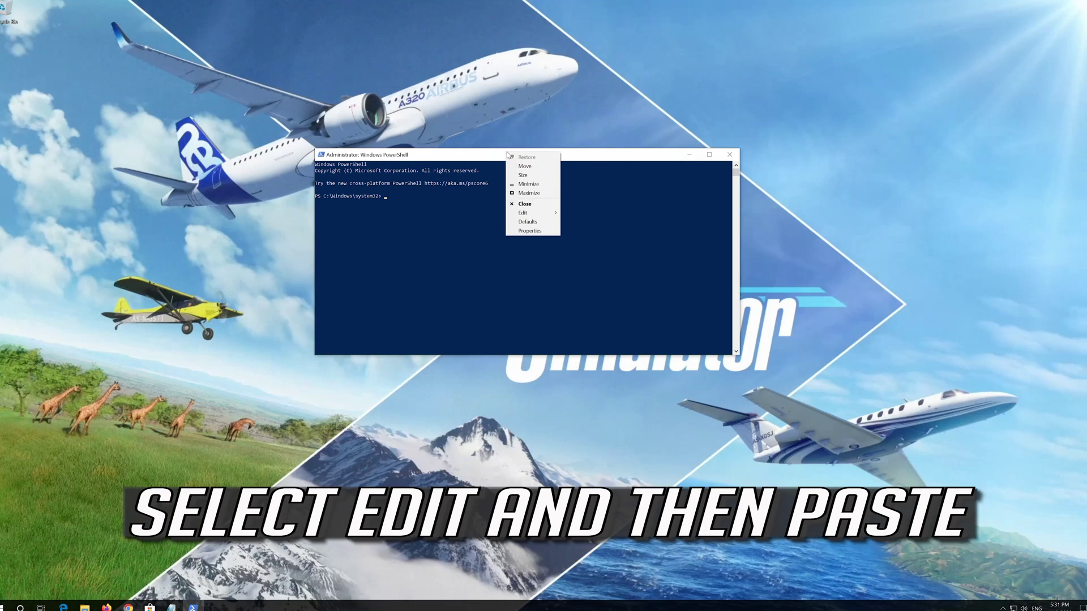
pyautogui.click(522, 213)
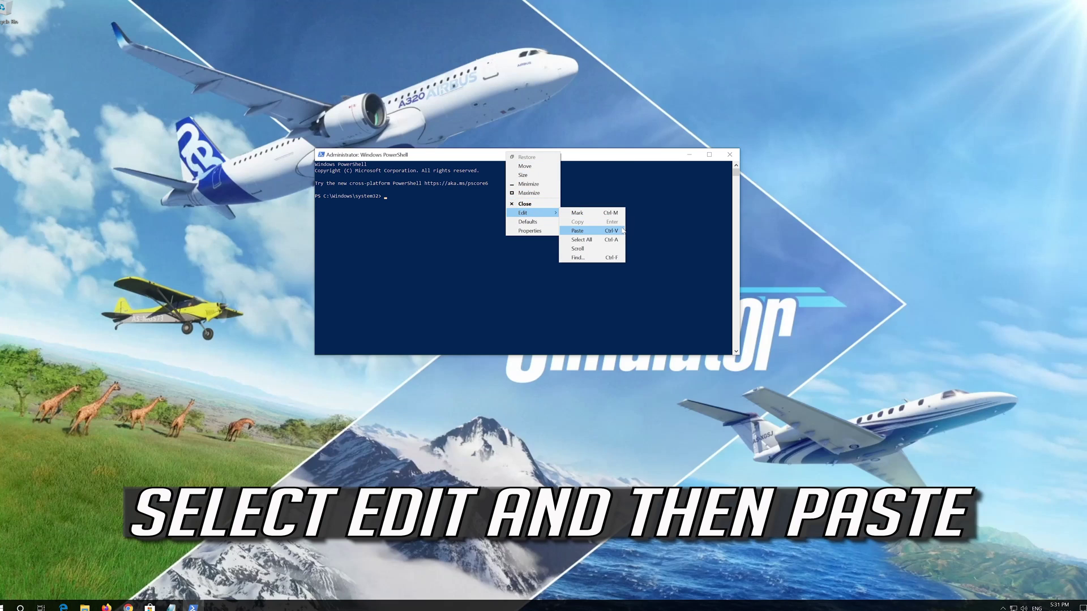
pyautogui.click(598, 232)
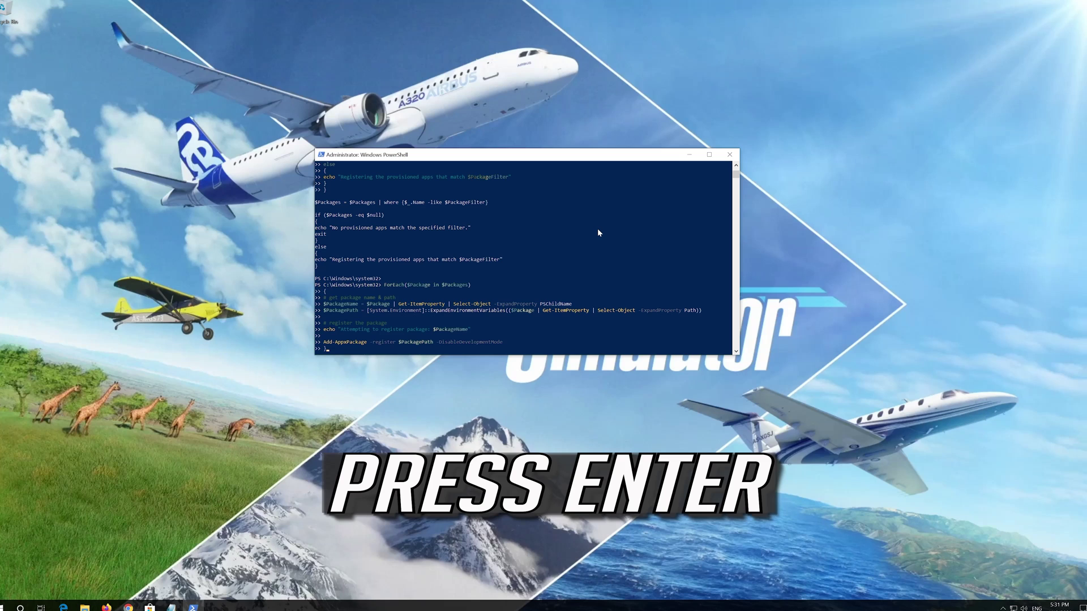
# Run the pasted re-registration script, then exit PowerShell
pyautogui.press('Return')
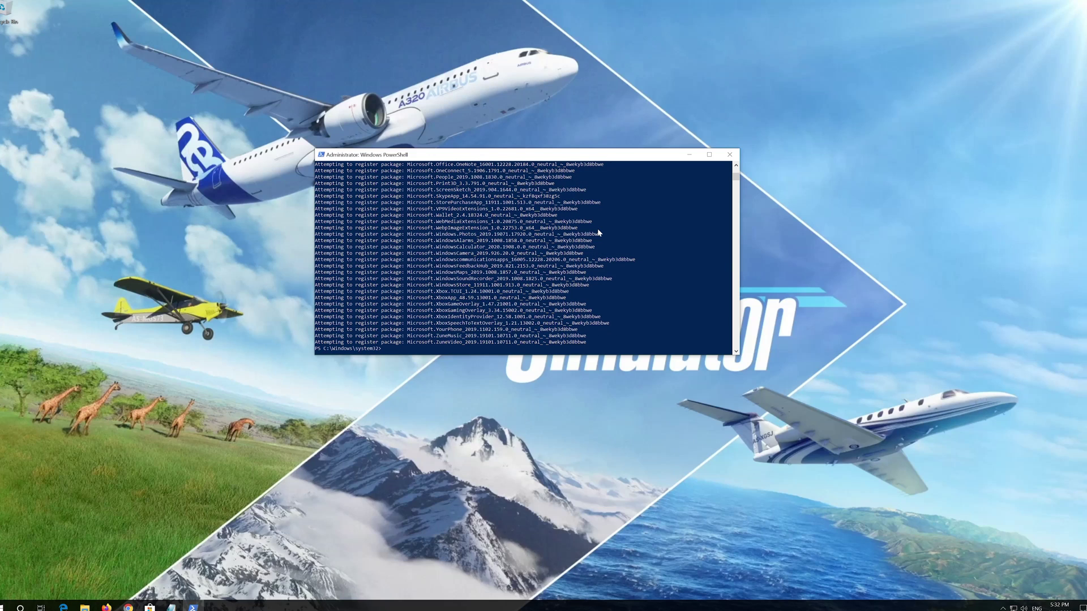
pyautogui.write('exit')
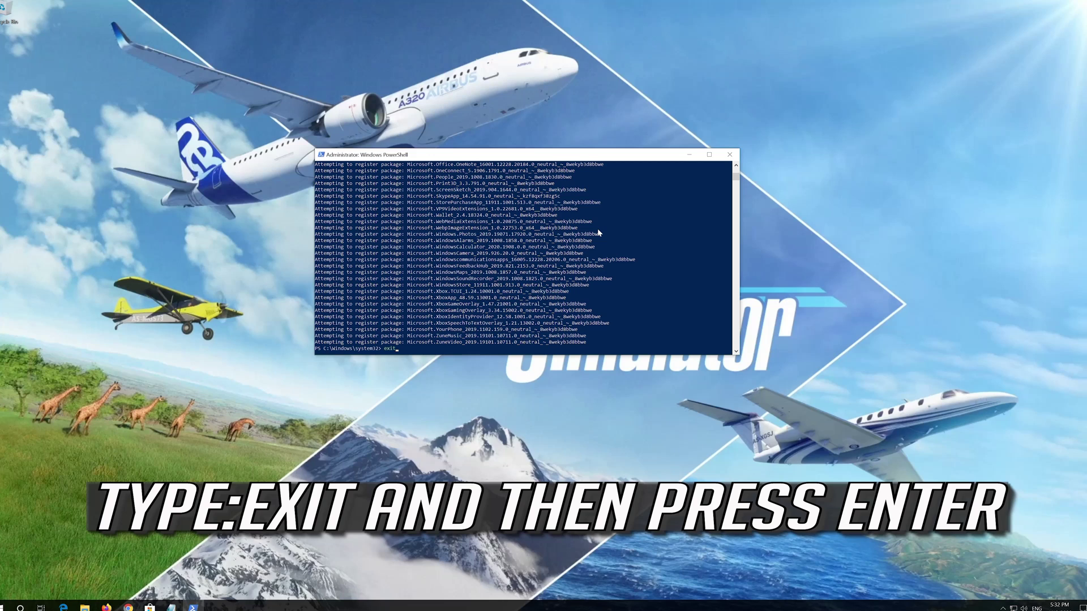
pyautogui.press('Return')
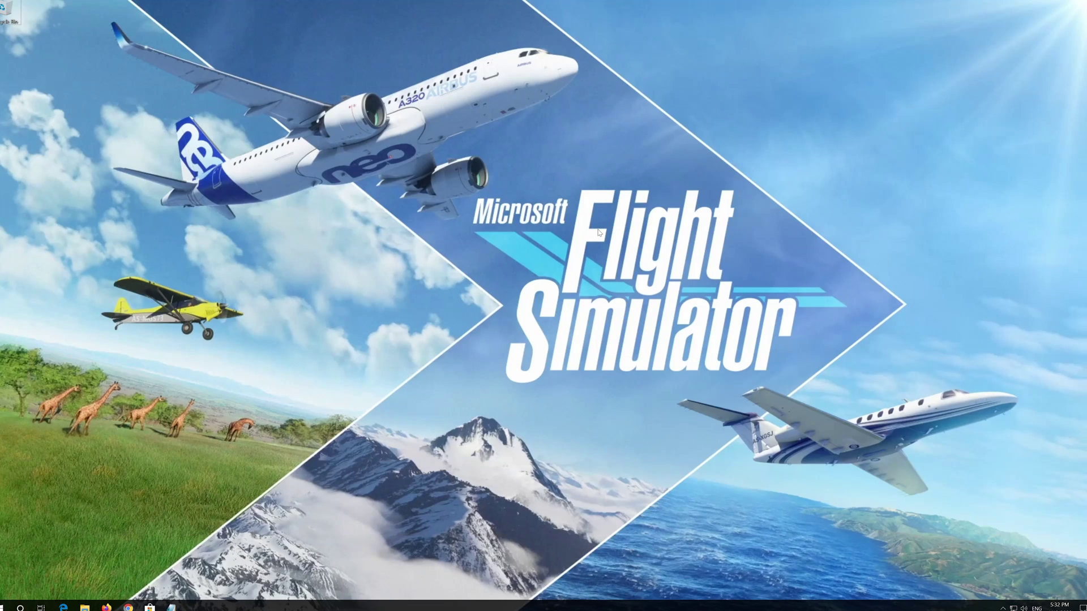
# Restart Windows, then launch Microsoft Store to confirm it loads
pyautogui.click(8, 605)
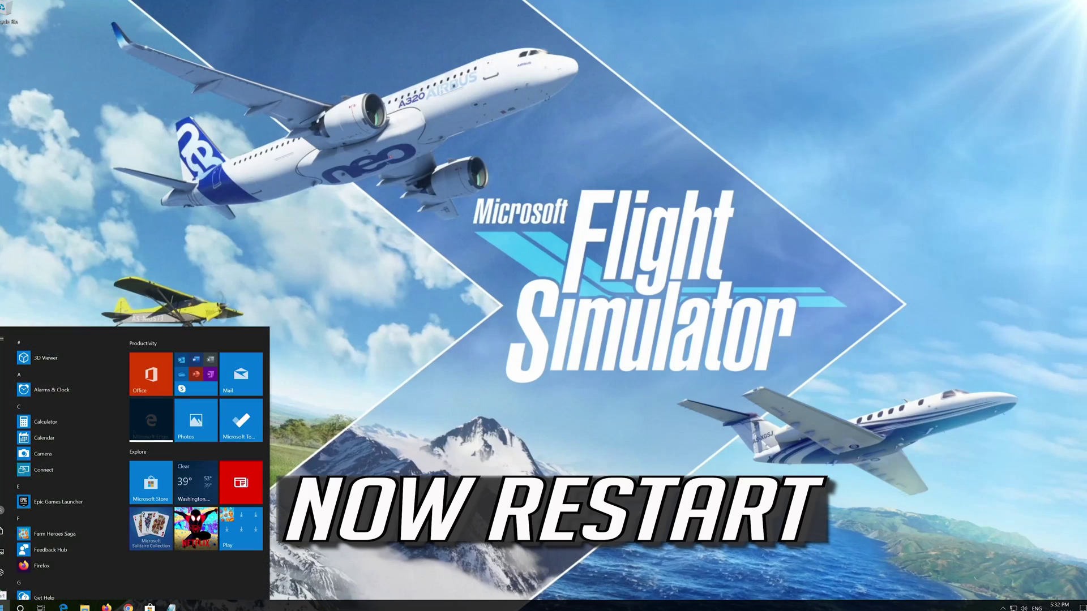
pyautogui.moveTo(5, 590)
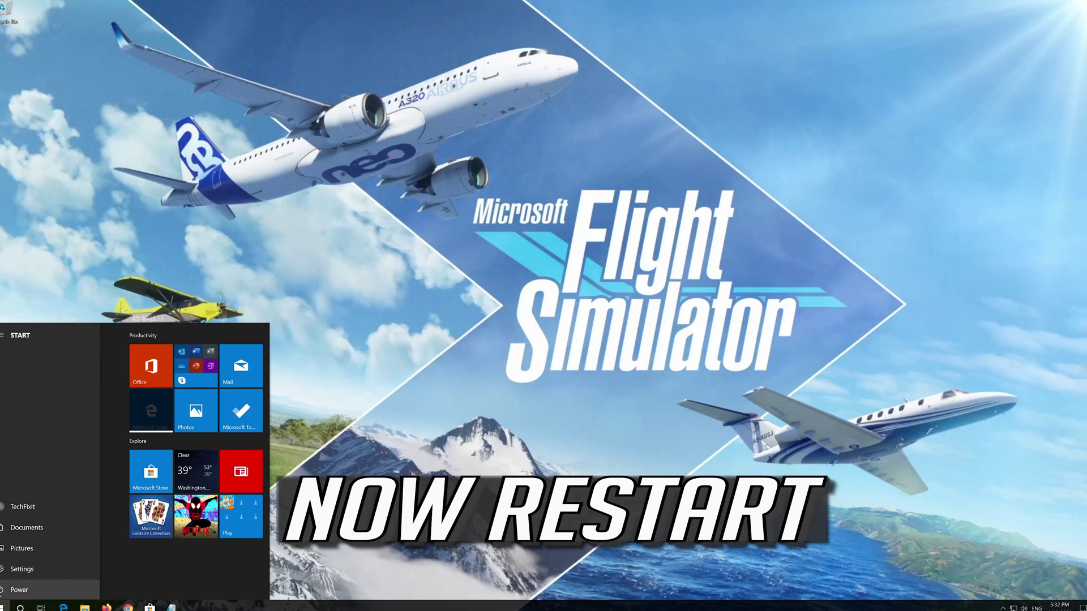
pyautogui.click(6, 590)
pyautogui.click(8, 570)
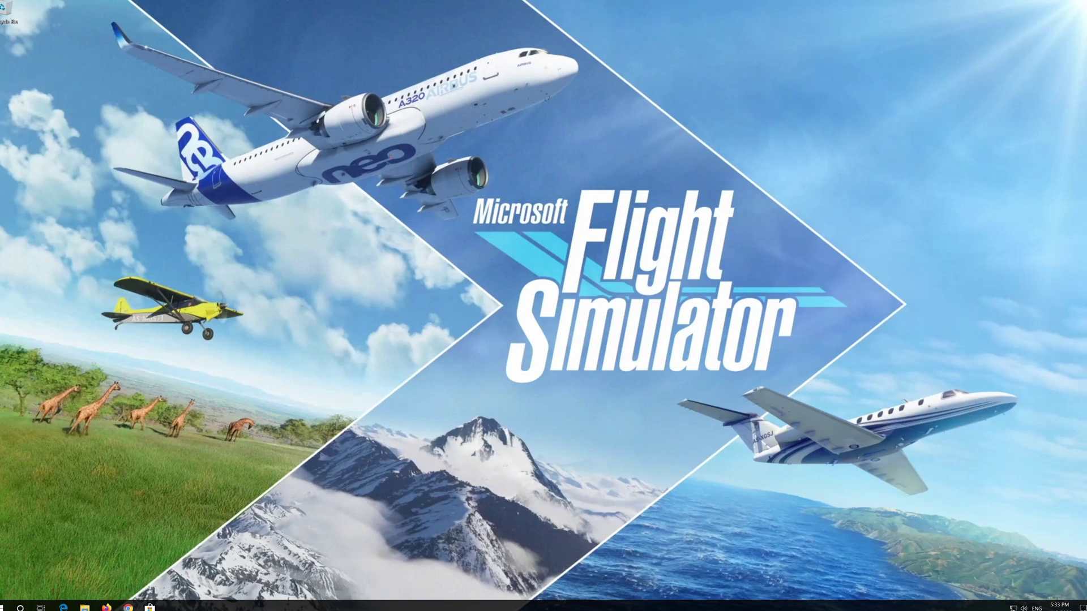
pyautogui.click(149, 607)
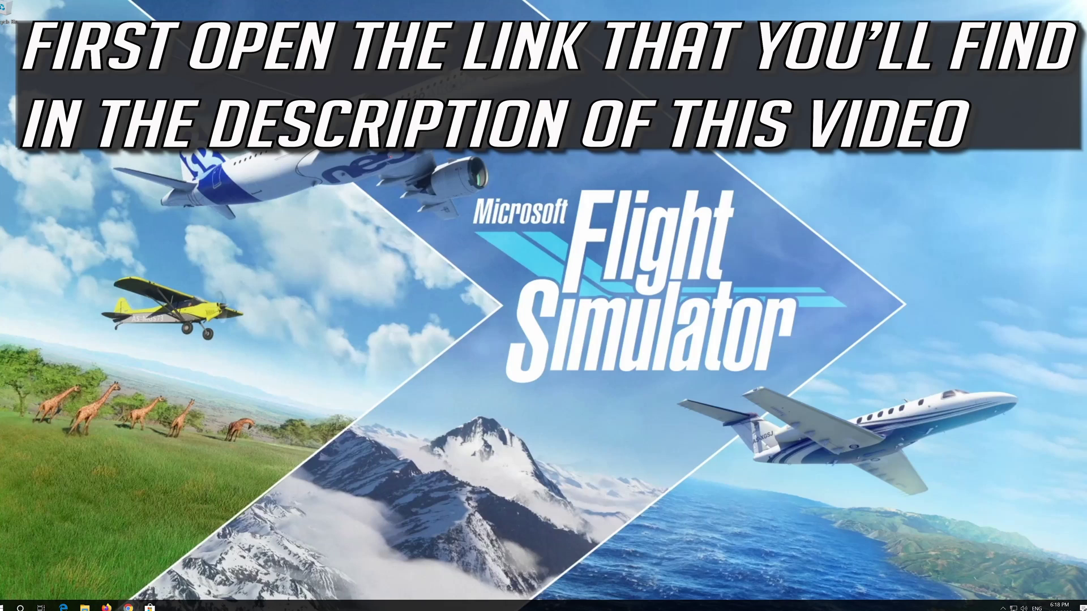
# Download the Media Creation Tool from Microsoft's Download Windows 10 page in Chrome, then close Chrome
pyautogui.click(129, 607)
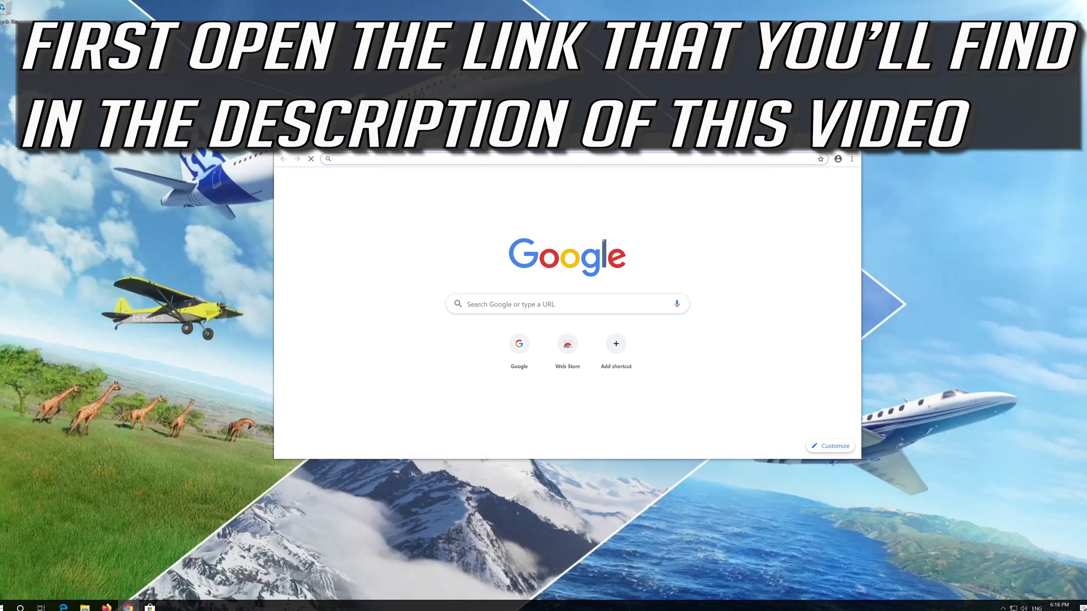
pyautogui.hotkey('ctrl', 'v')
pyautogui.press('Return')
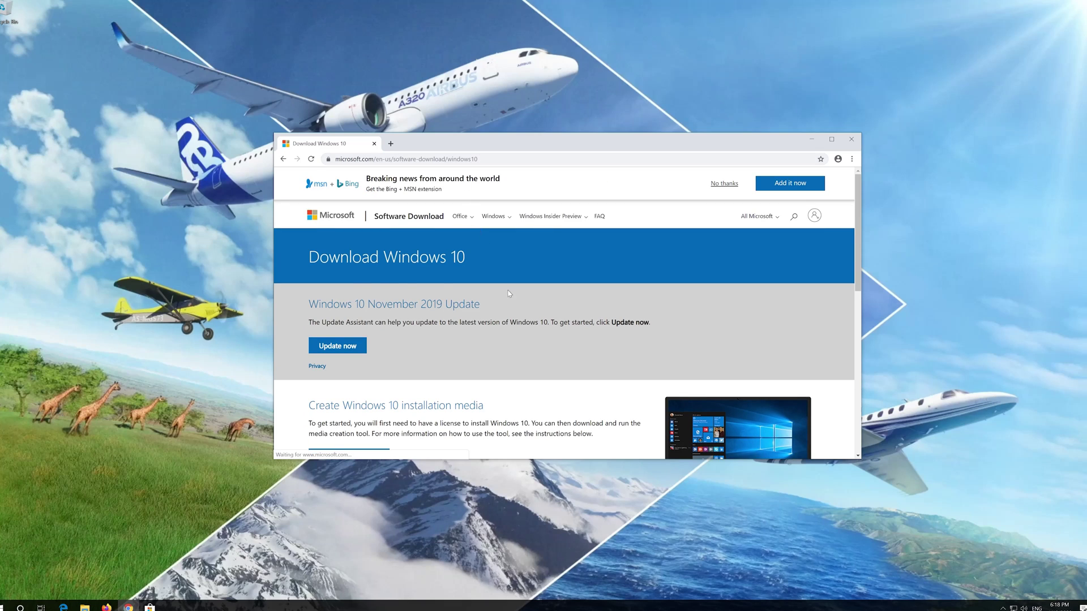
pyautogui.scroll(-1, 521, 323)
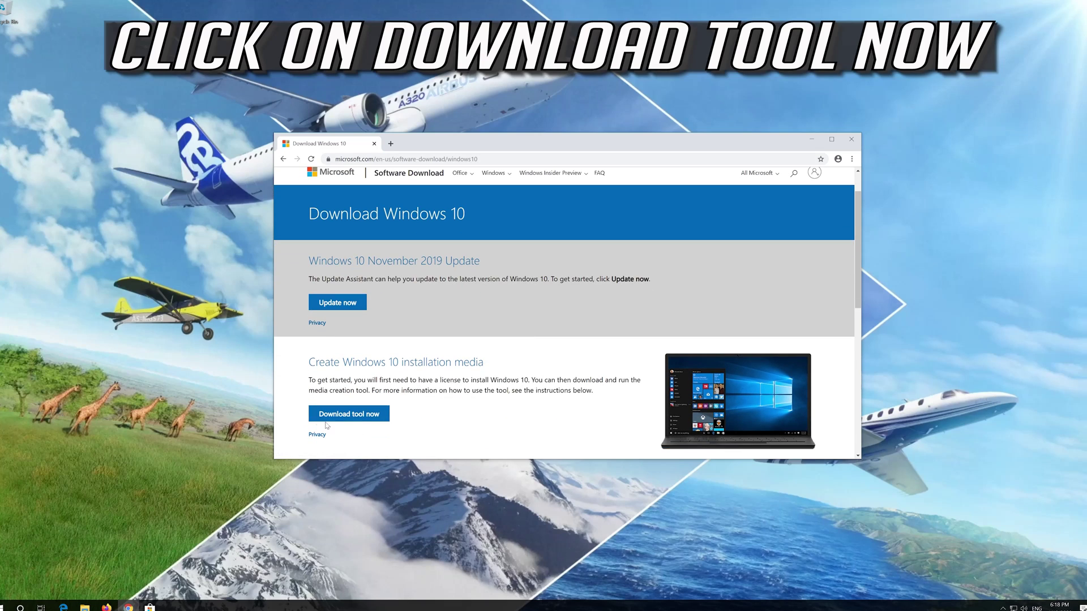
pyautogui.click(369, 415)
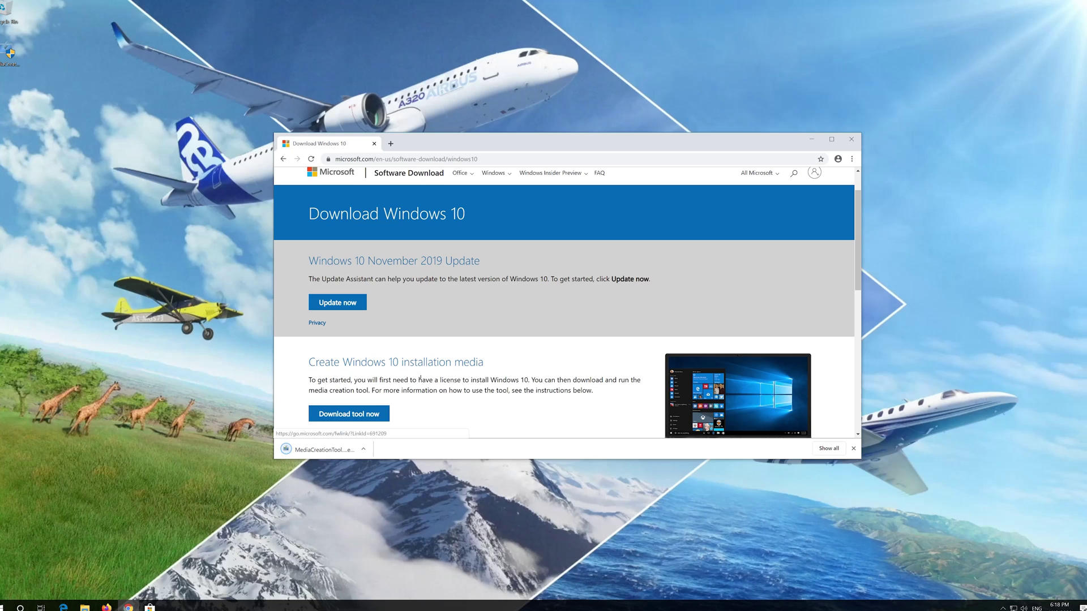
pyautogui.click(851, 139)
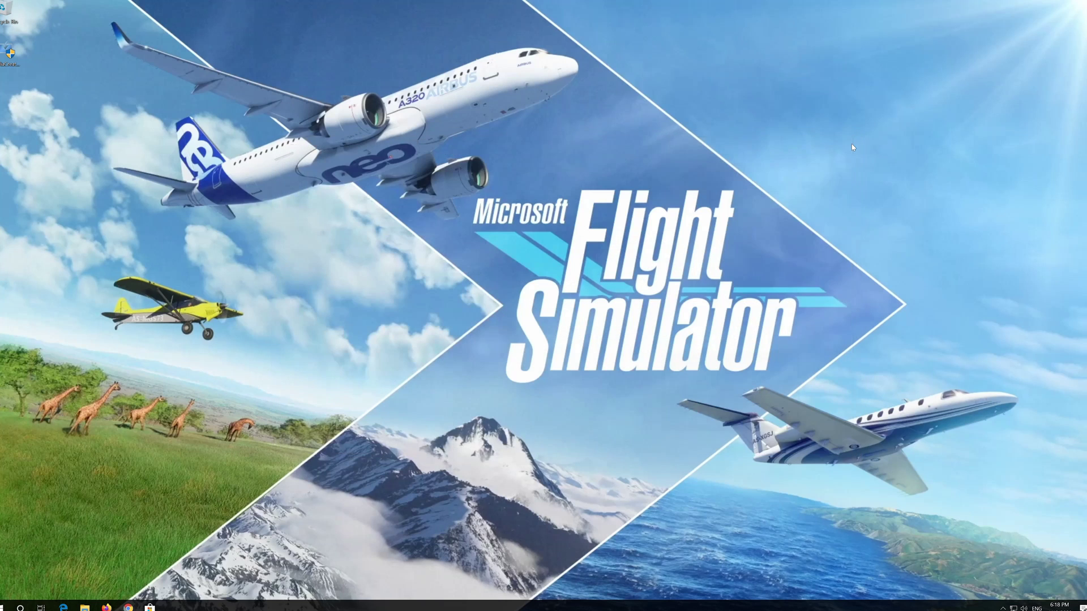
# Launch the downloaded MediaCreationTool, approve the UAC prompt, and accept its license terms
pyautogui.doubleClick(6, 64)
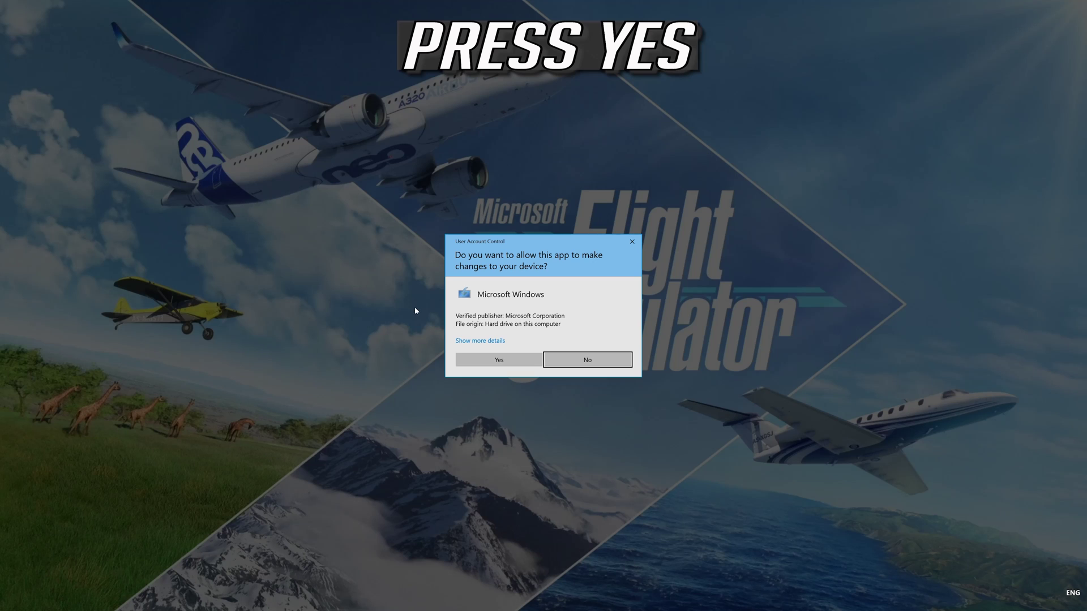
pyautogui.click(494, 362)
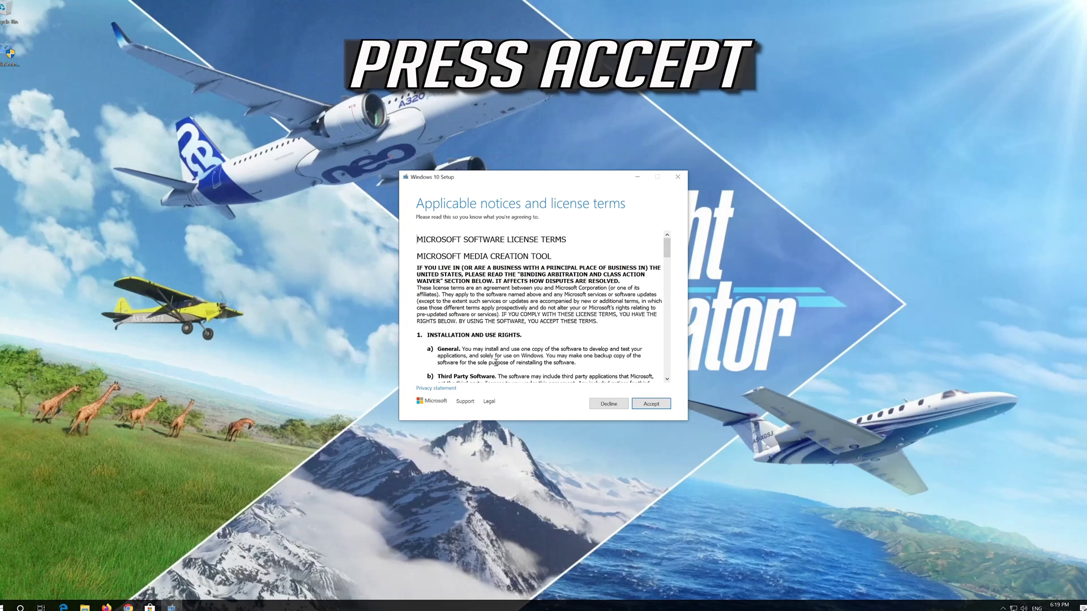
pyautogui.click(666, 402)
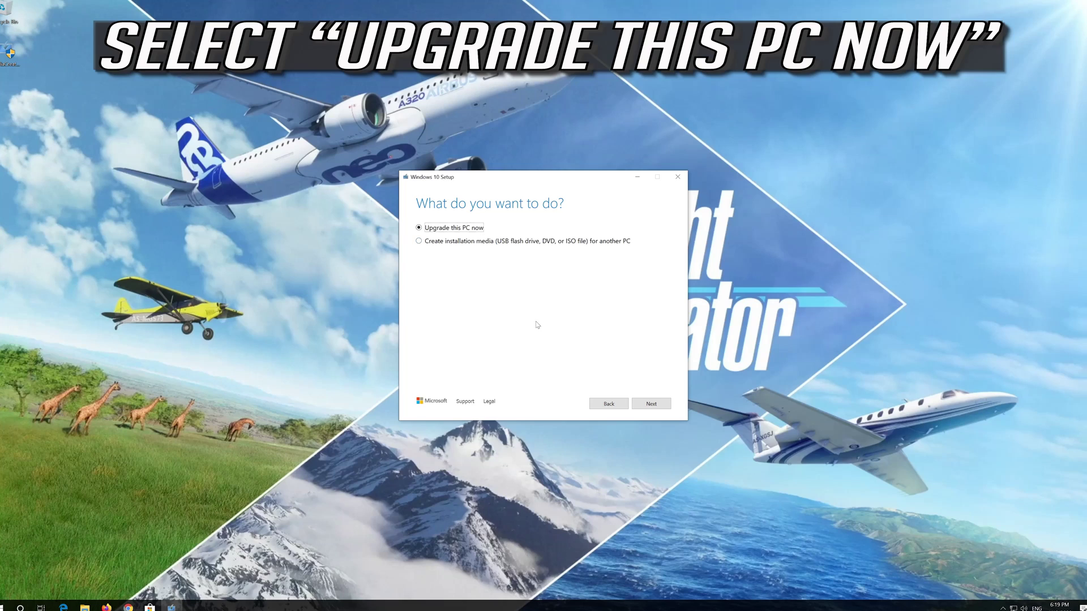
# Choose Upgrade this PC now, accept the license terms, and install Windows 10 Pro keeping files and apps
pyautogui.click(648, 403)
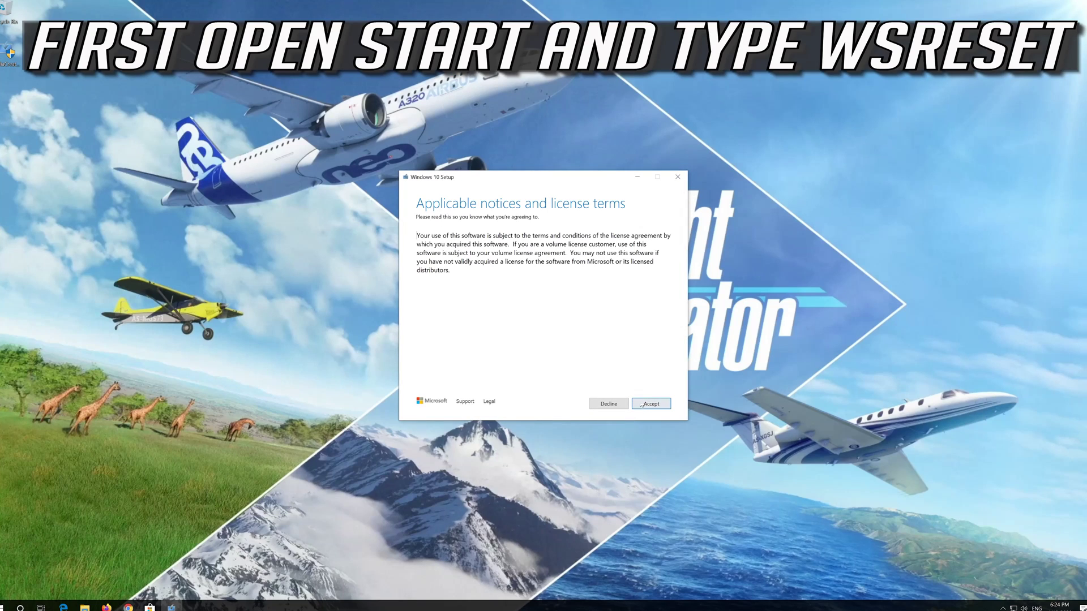
pyautogui.click(652, 405)
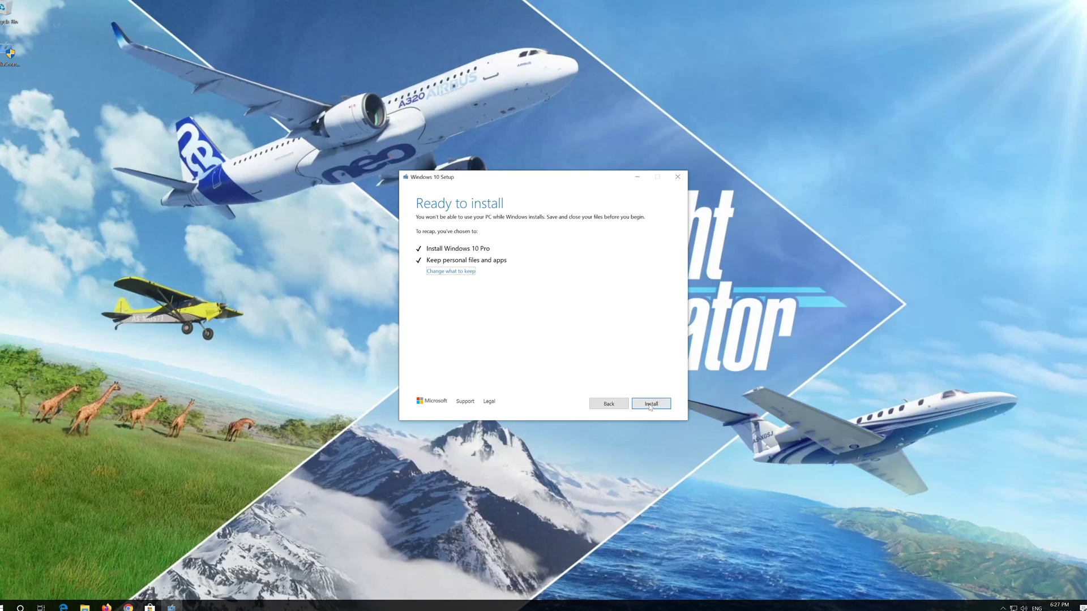
pyautogui.click(650, 404)
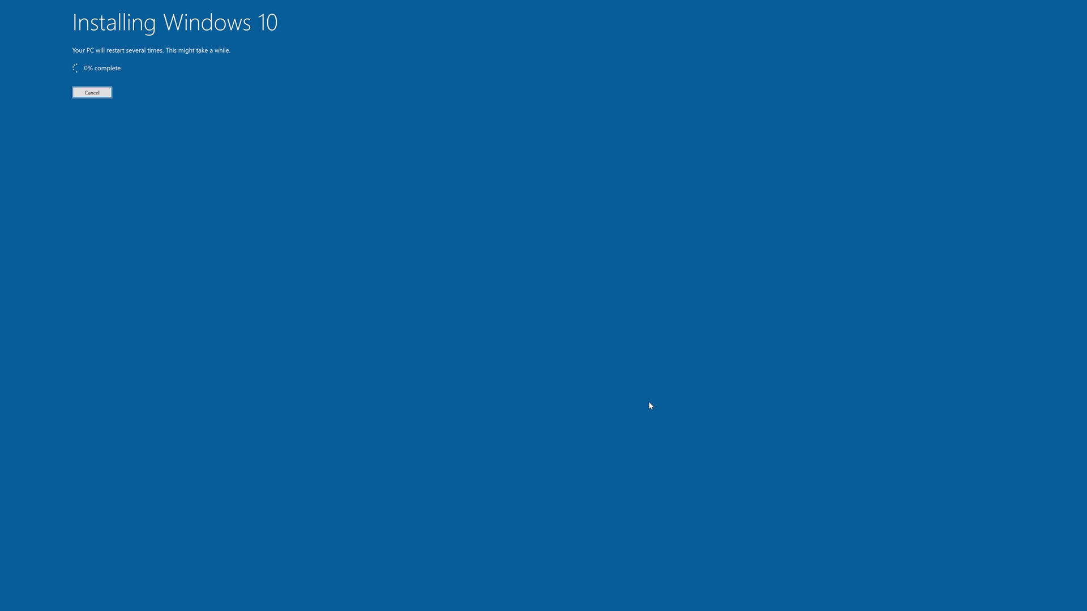